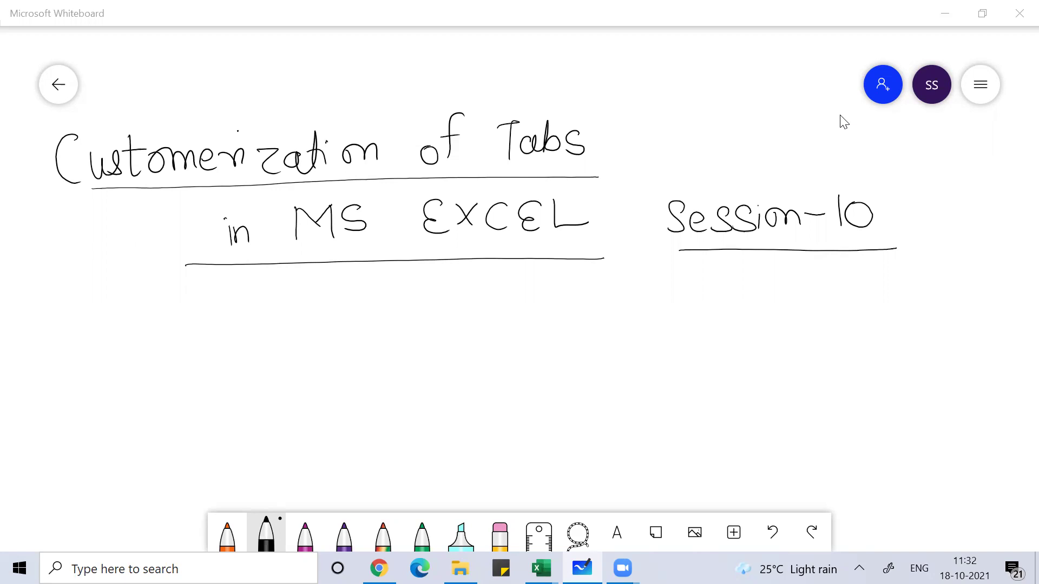
- Launch Excel from the Run prompt and open a new blank workbook, Book3
key("super+r")
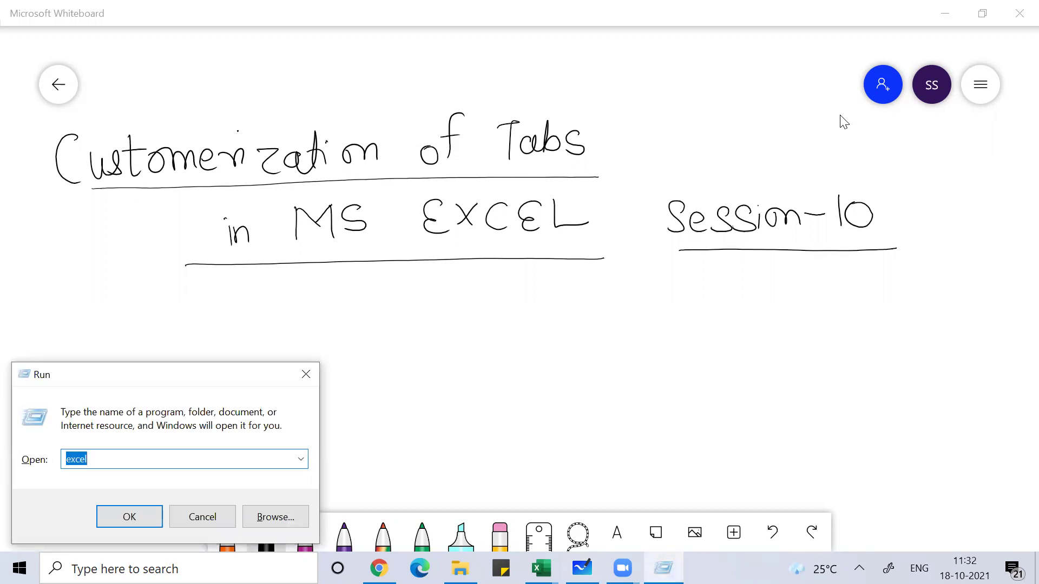
key("Return")
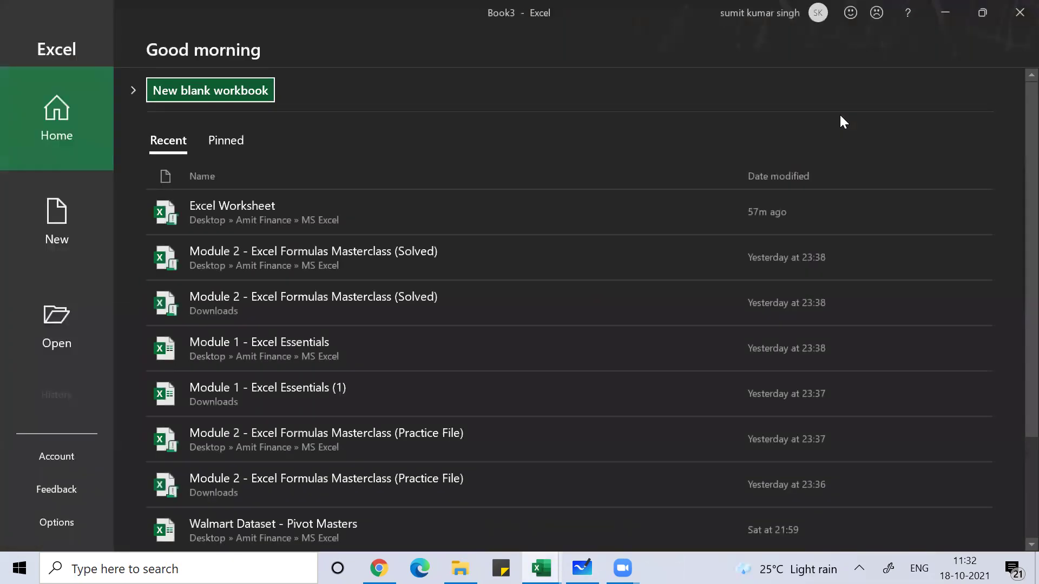
key("Return")
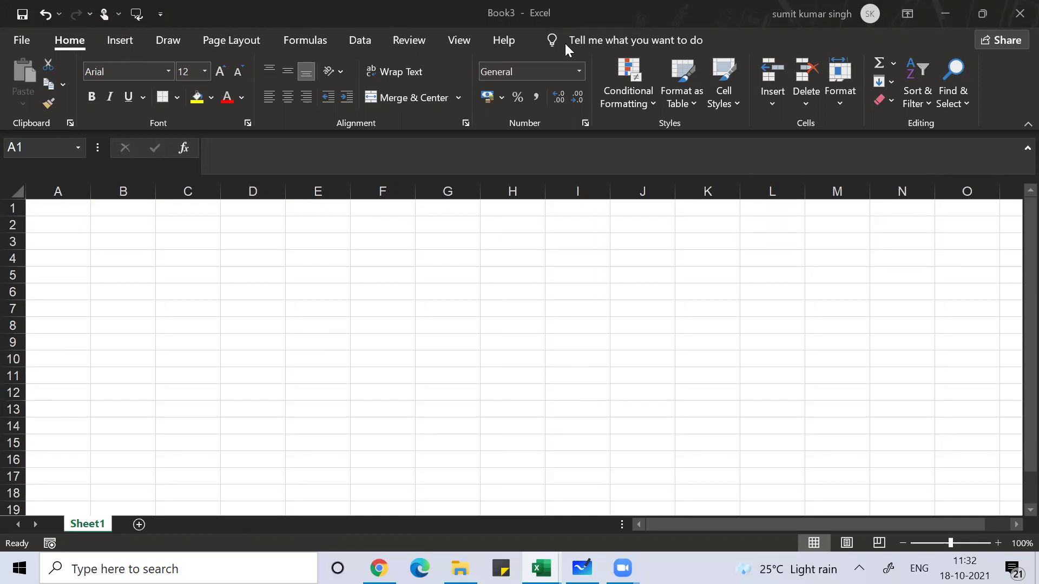
- Enable the Developer tab in Excel Options, switch to it, then press Alt+F11
left_click(22, 41)
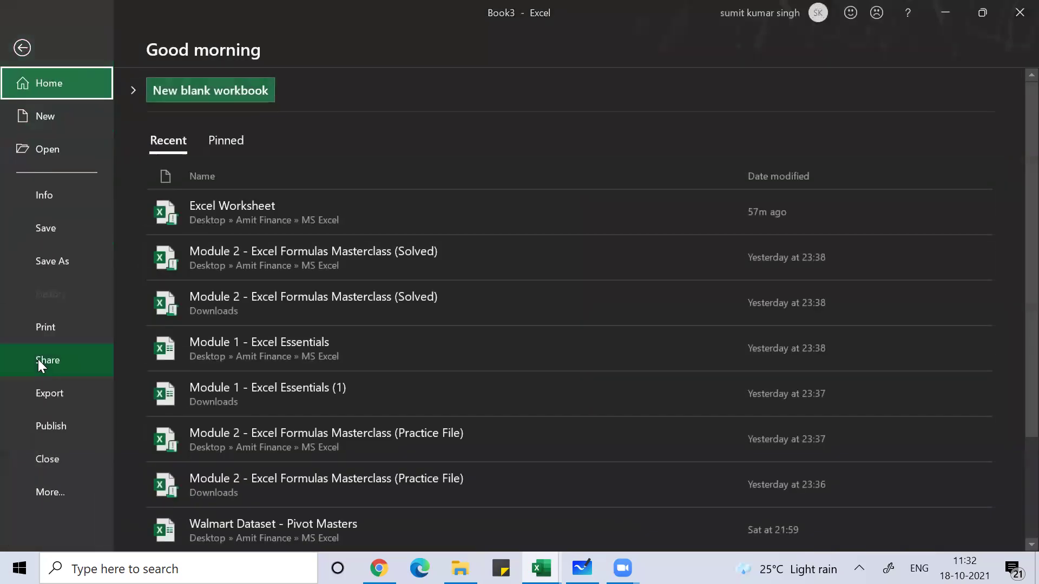
left_click(40, 487)
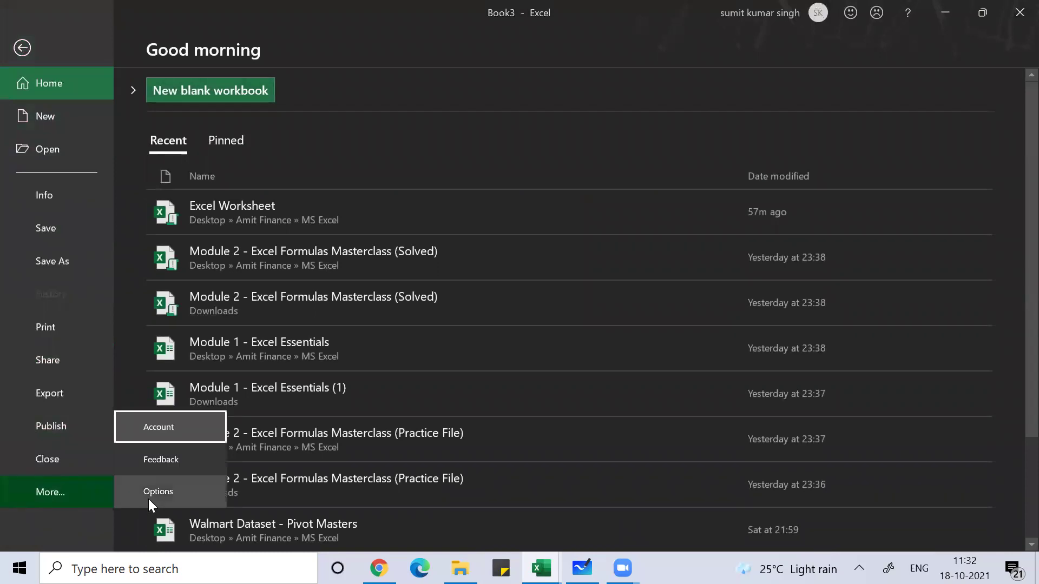
left_click(148, 499)
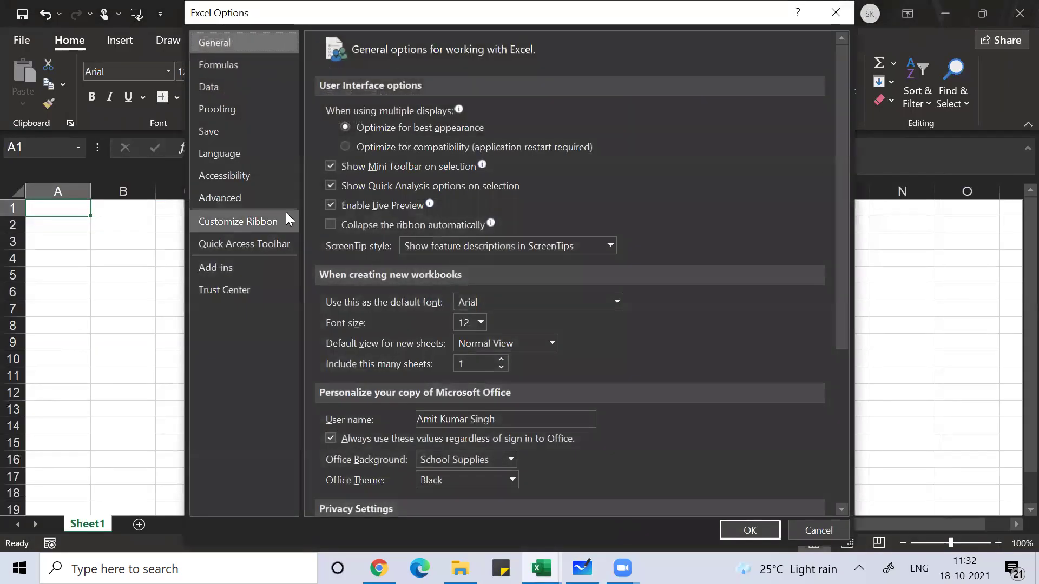
left_click(264, 223)
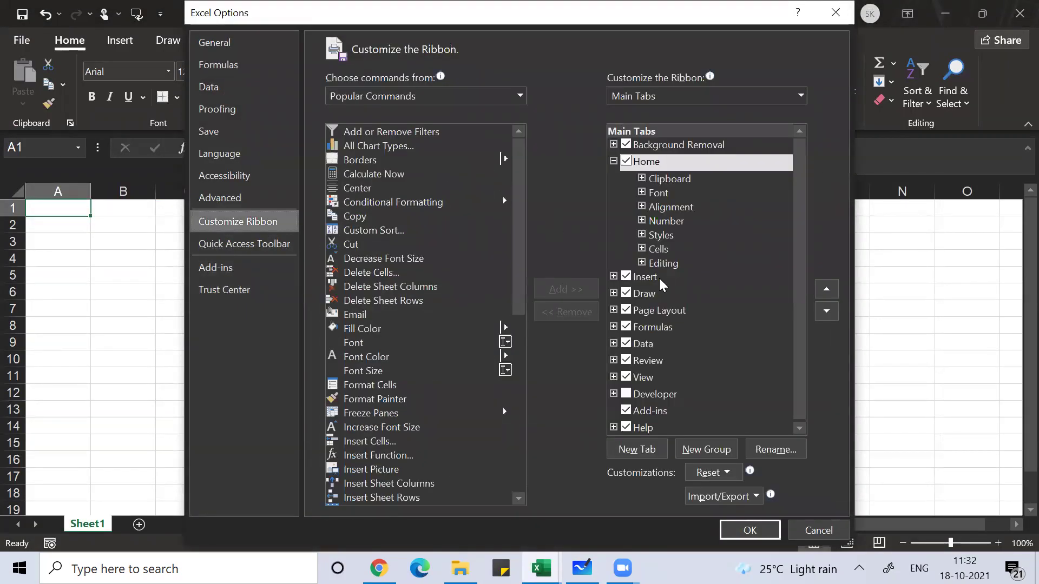
left_click(626, 394)
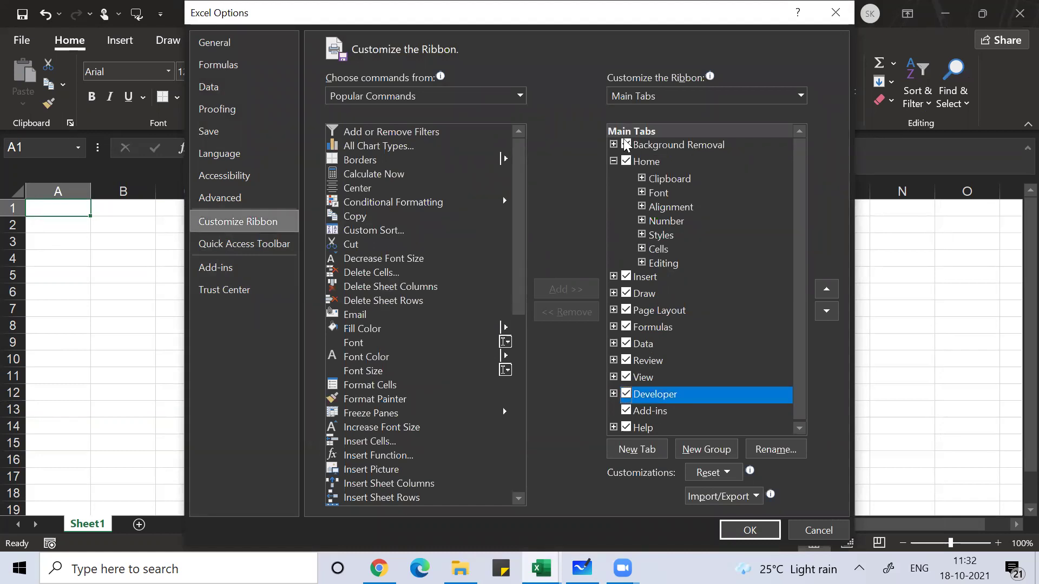
left_click(744, 530)
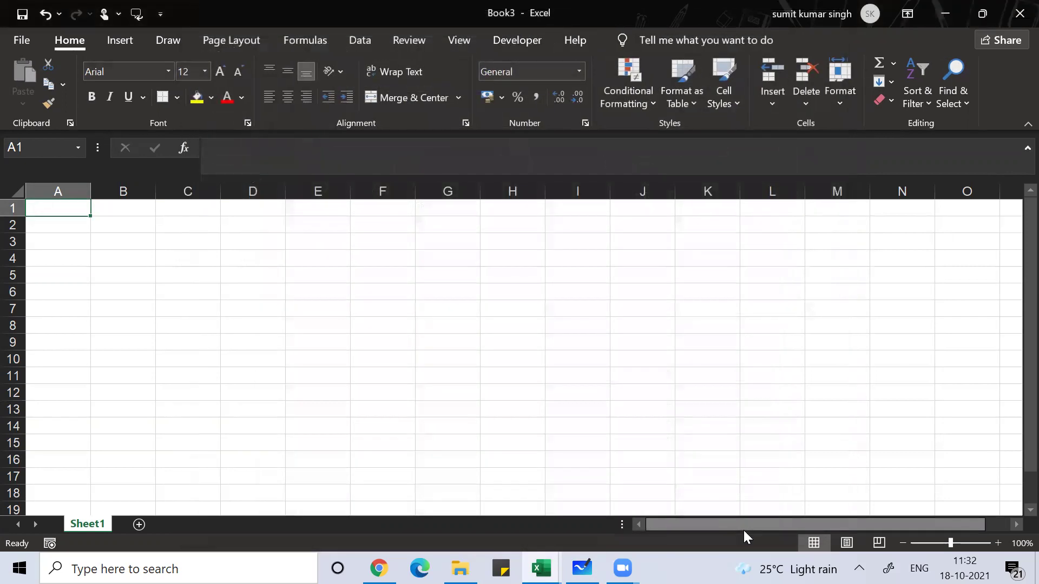
left_click(513, 37)
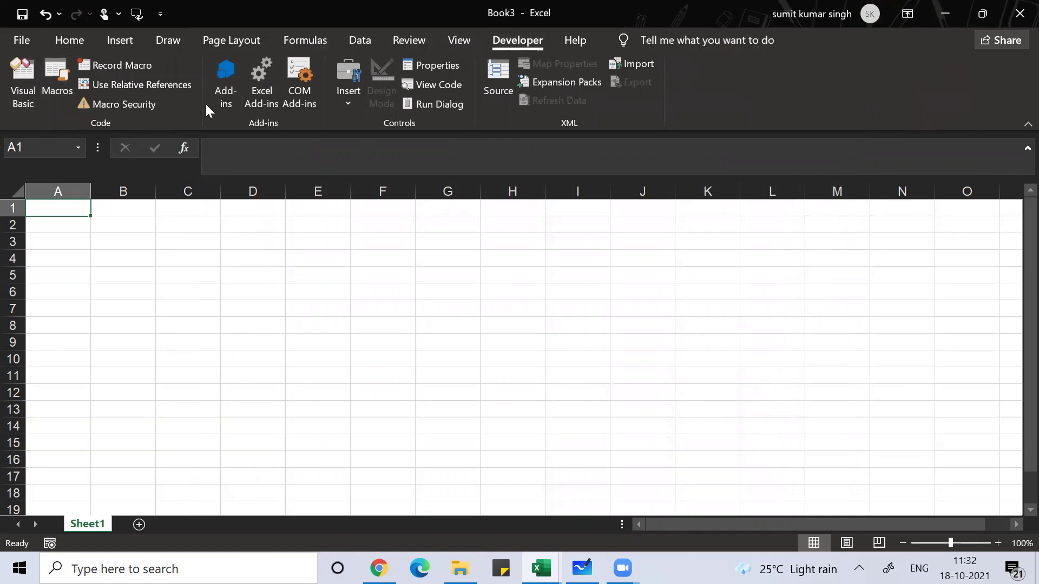
key("alt+F11")
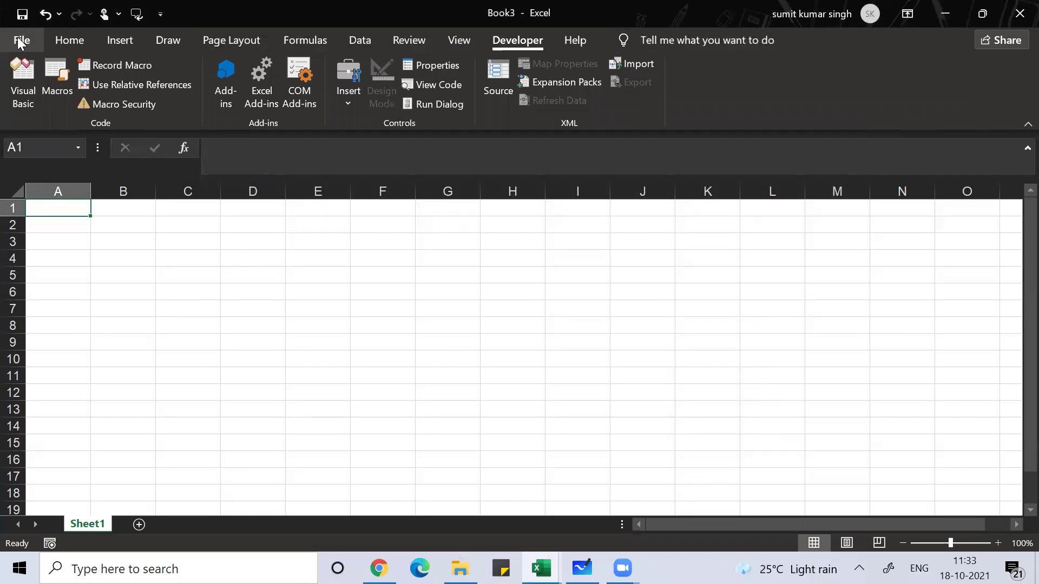
- Add a new custom ribbon tab with a group and rename the tab 'Amit Kumar Singh'
left_click(146, 289)
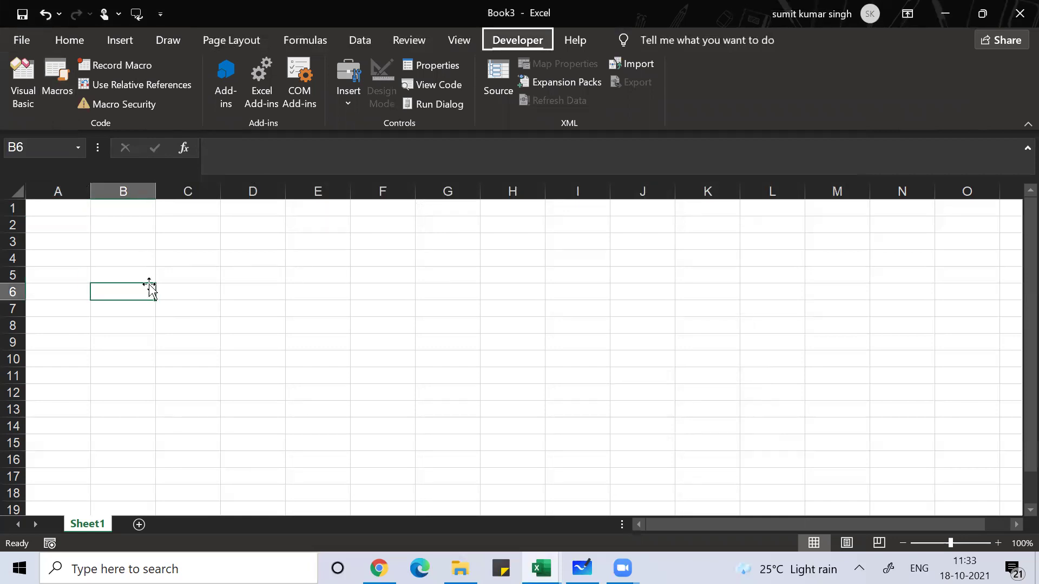
key("alt+f")
key("t")
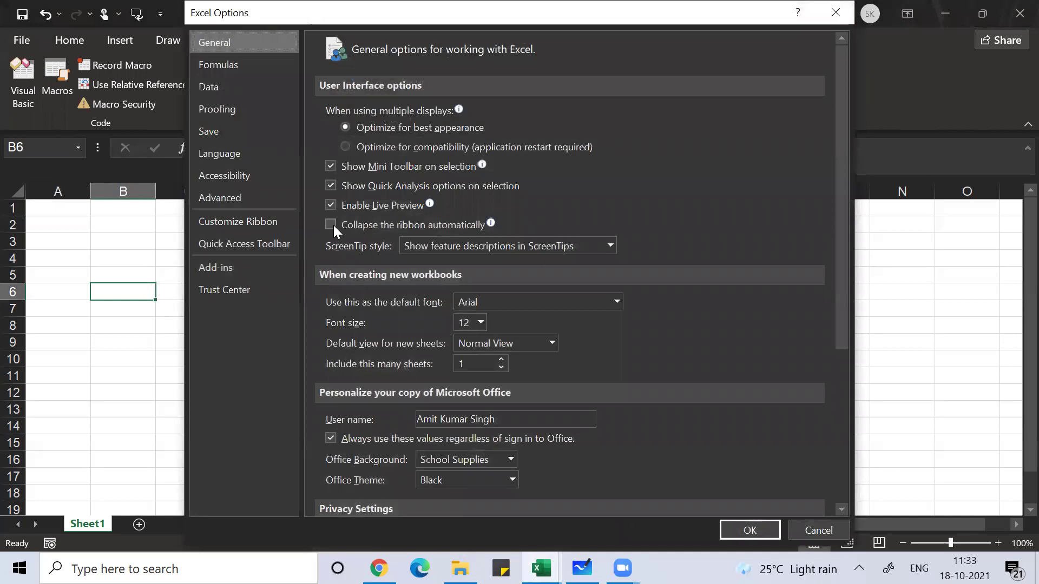
left_click(237, 222)
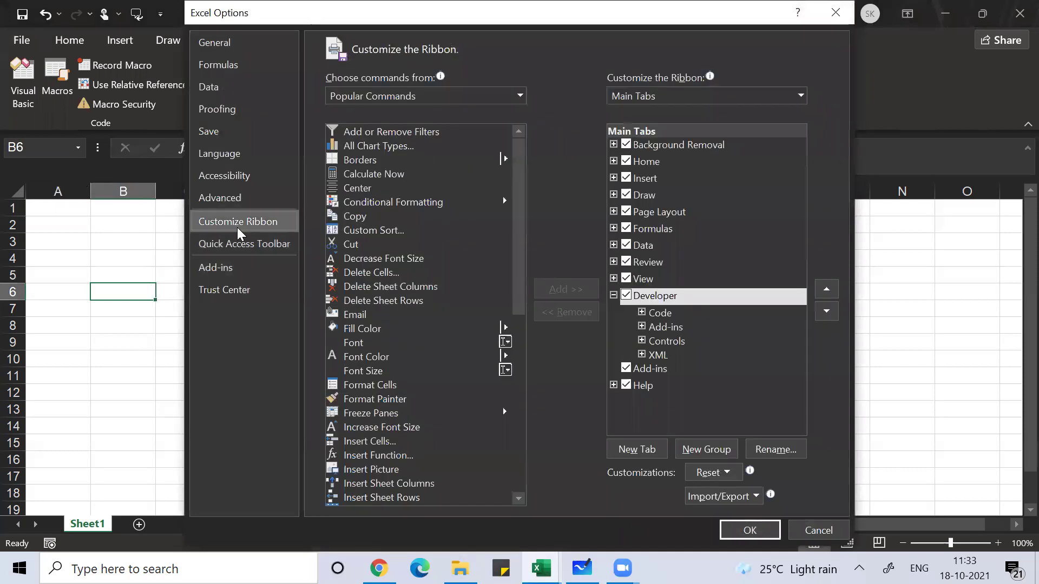
left_click(637, 450)
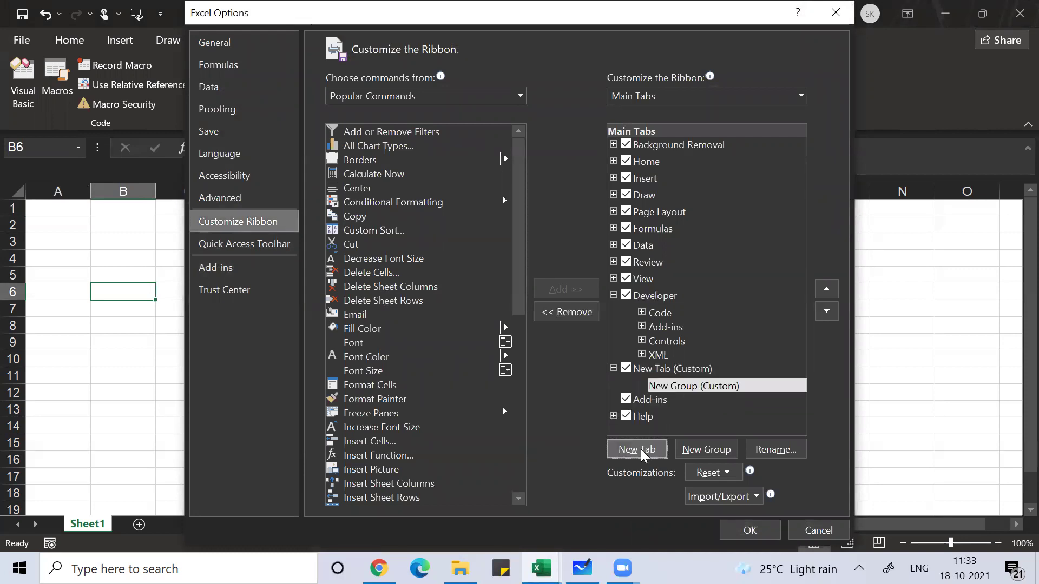
left_click(696, 370)
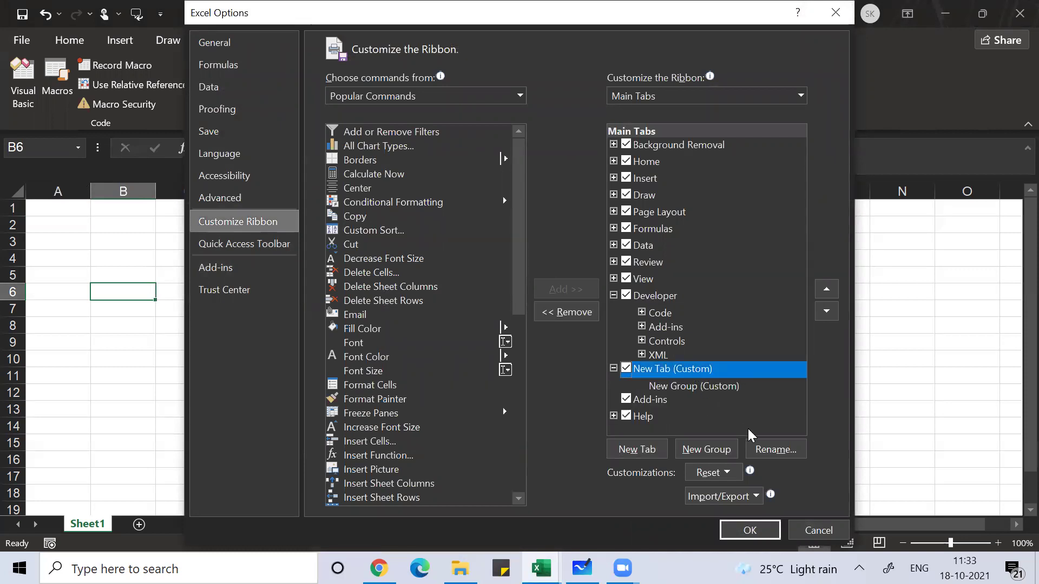
left_click(769, 452)
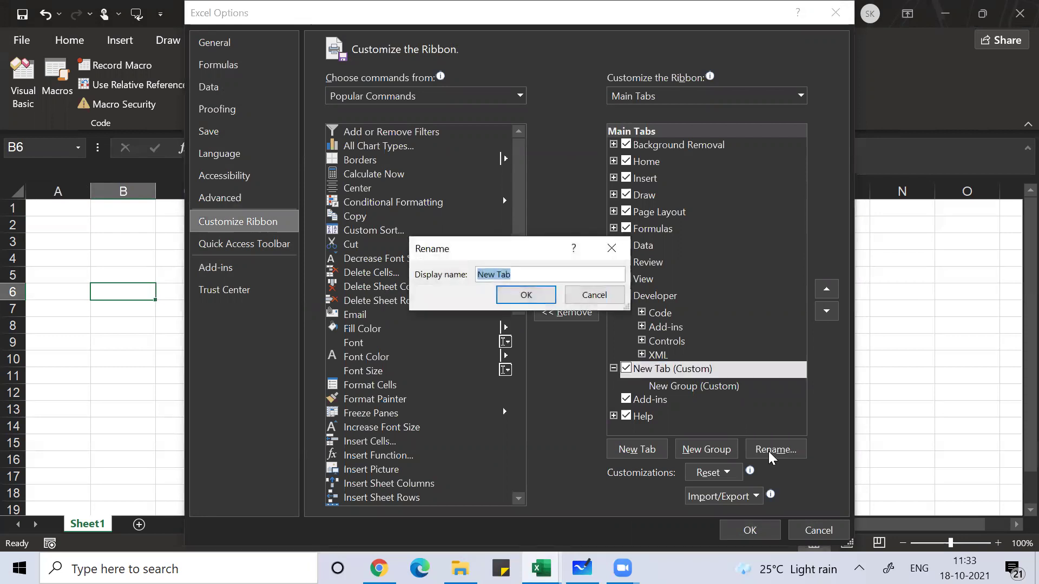
type("A")
type("mit Kumar Singh")
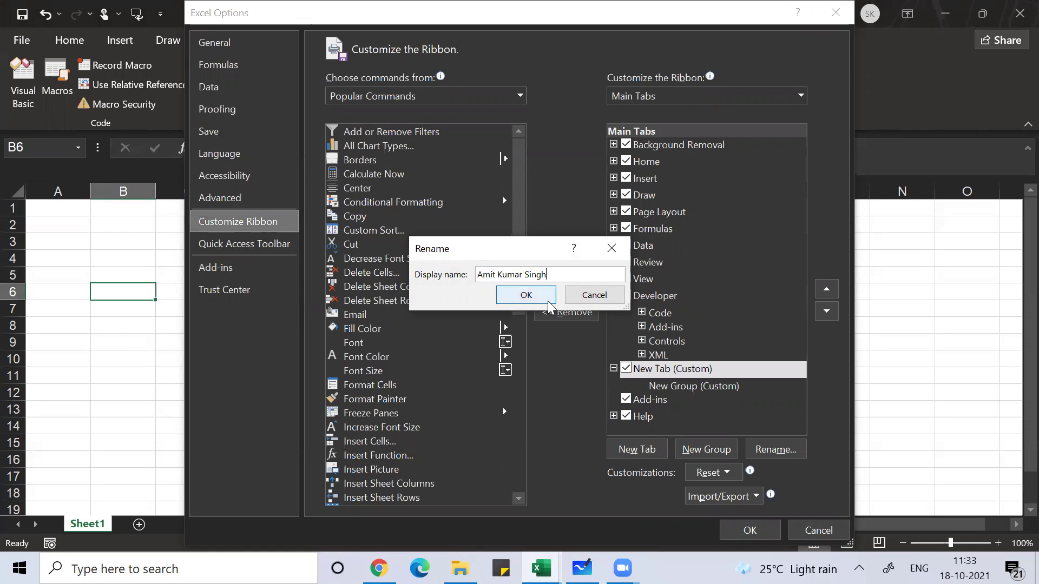
left_click(526, 294)
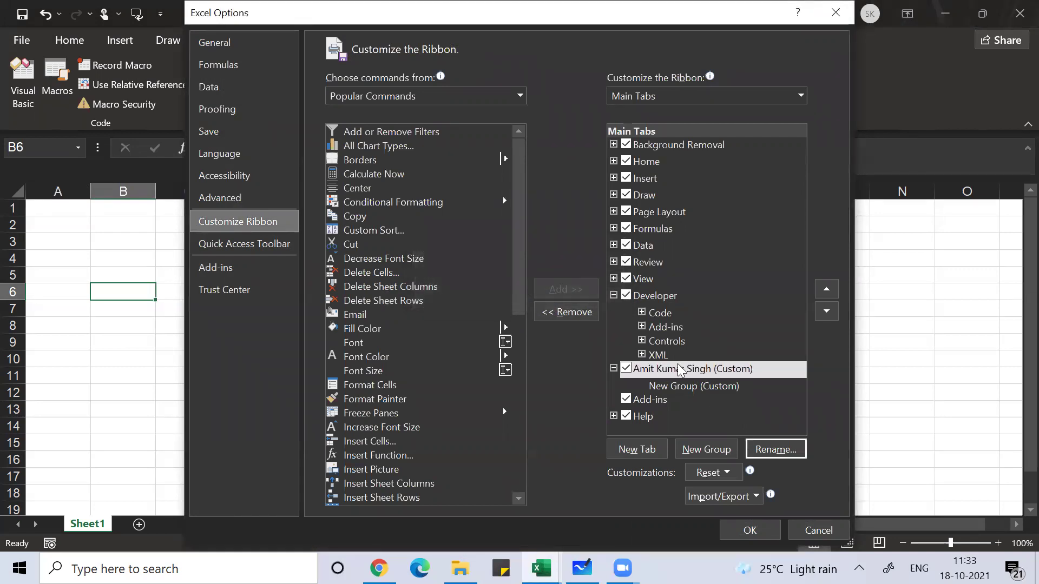
- Rename the first custom group to Finance and add a second group named Marketing
left_click(685, 386)
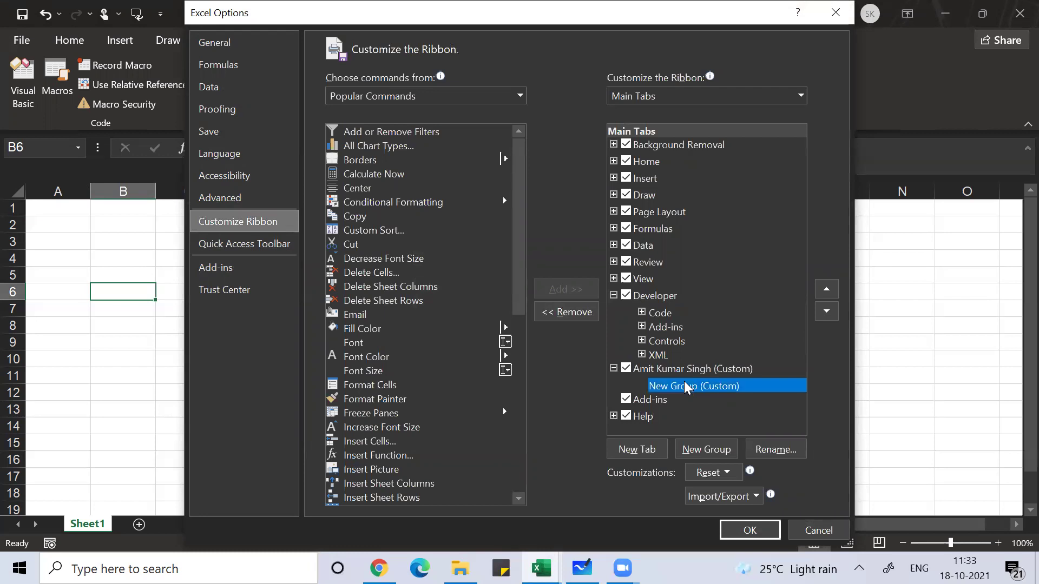
left_click(777, 450)
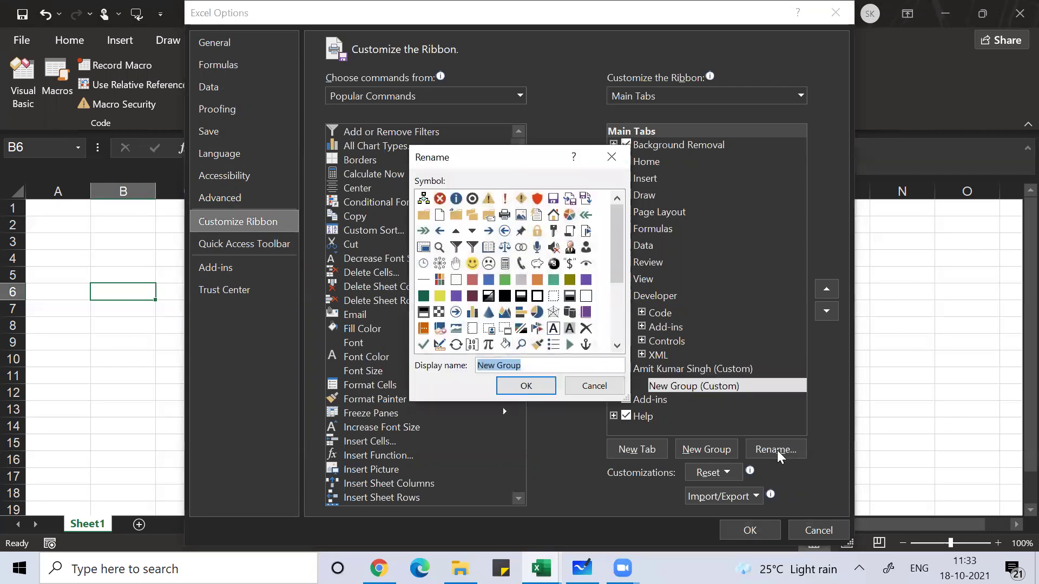
type("Finance")
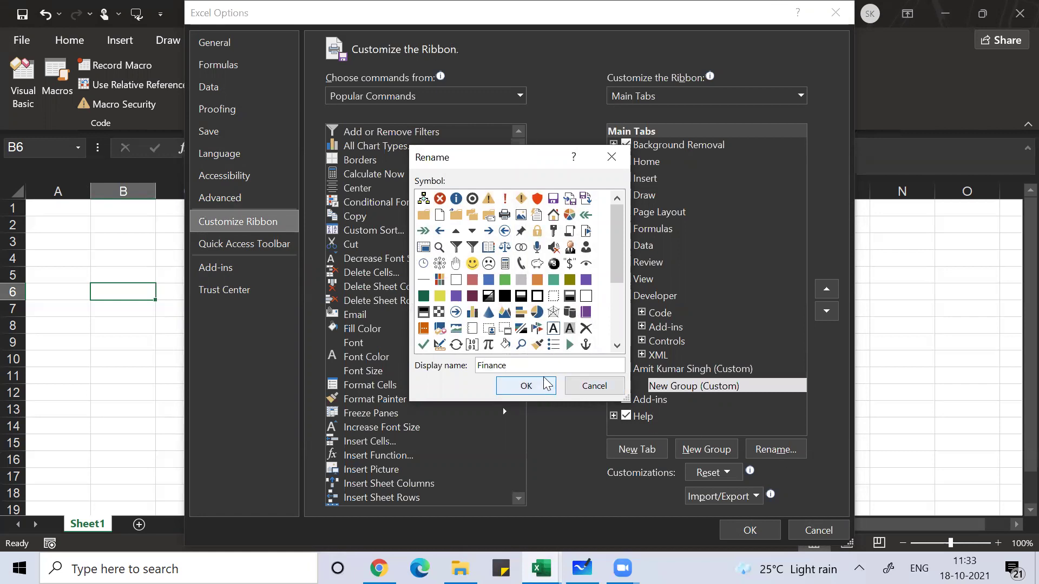
left_click(526, 385)
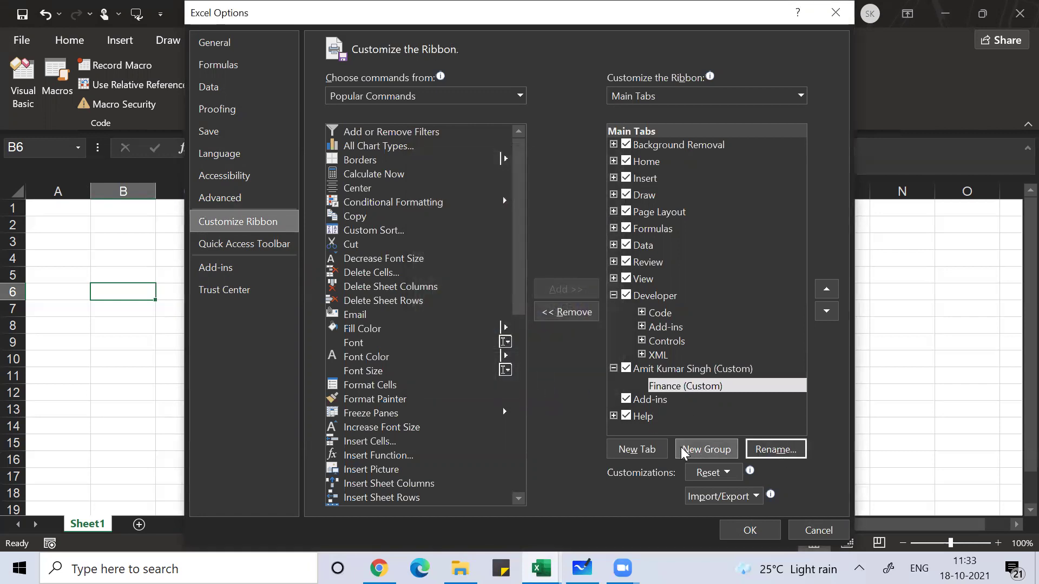
left_click(705, 449)
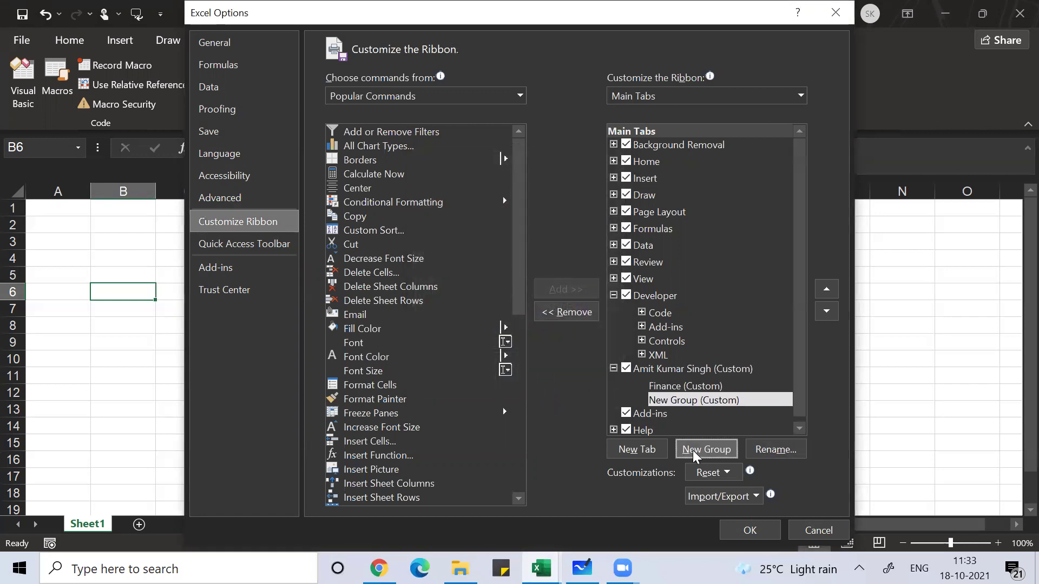
left_click(705, 401)
left_click(776, 451)
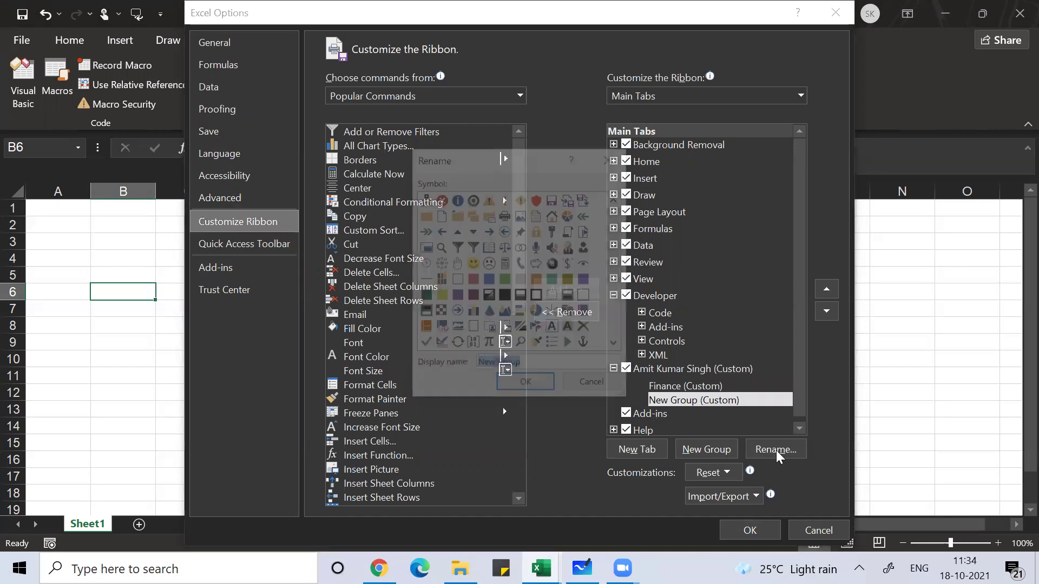
type("Ma")
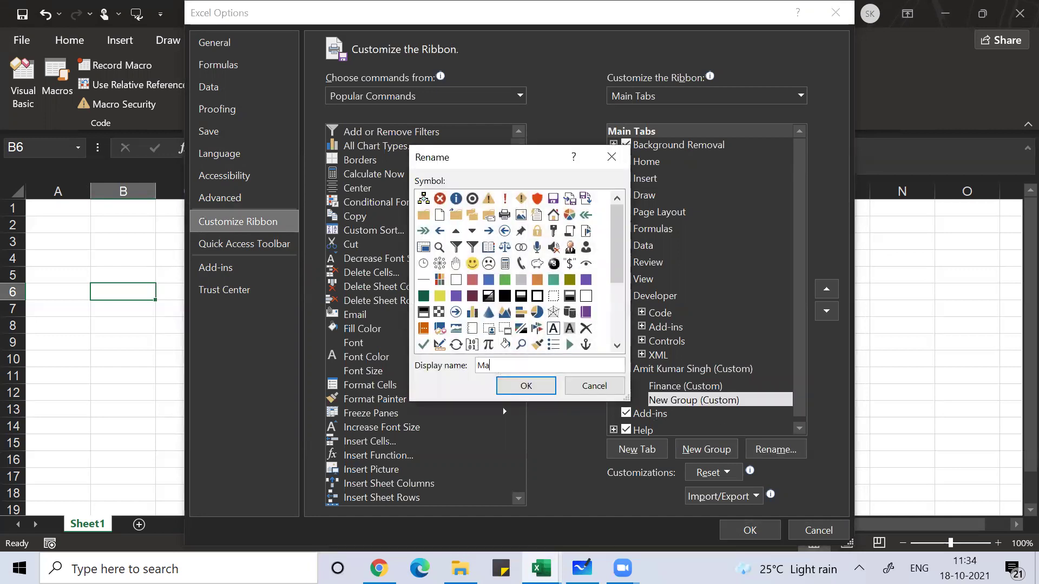
type("rketing")
left_click(527, 385)
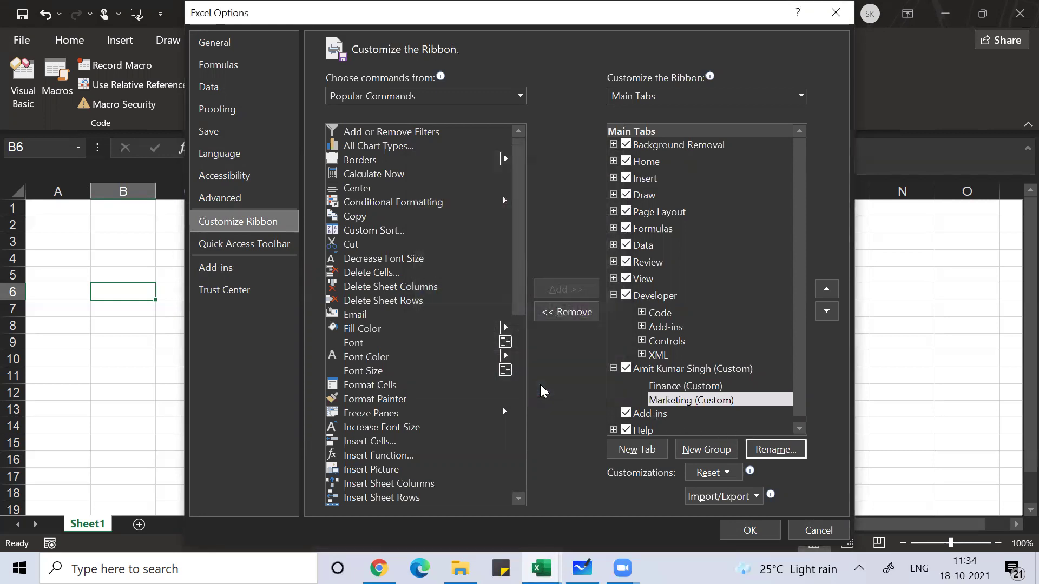
- Rename the second group to Operation and add a third group named Marketing
left_click(776, 449)
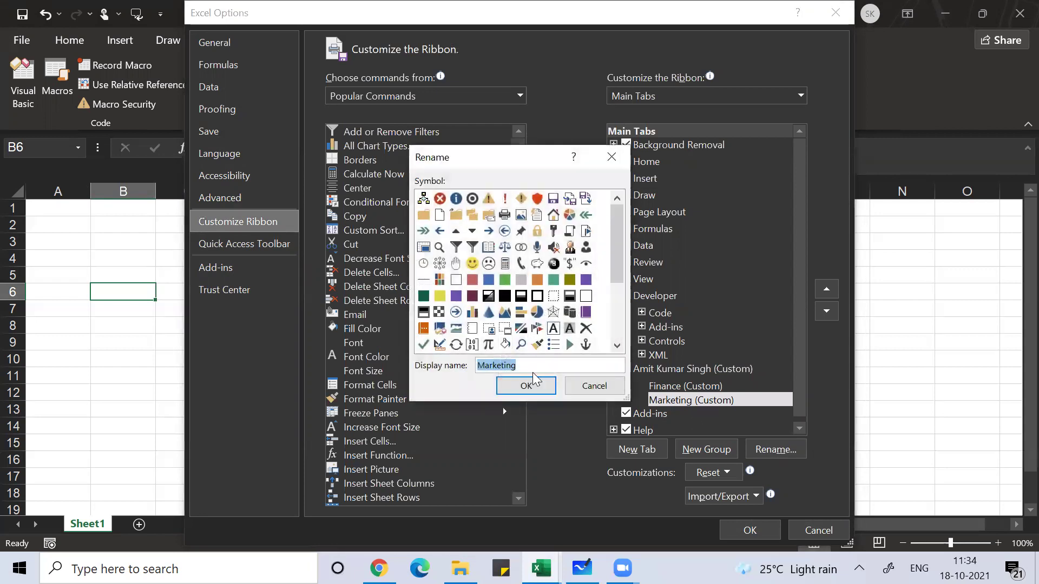
type("Operat")
type("ion")
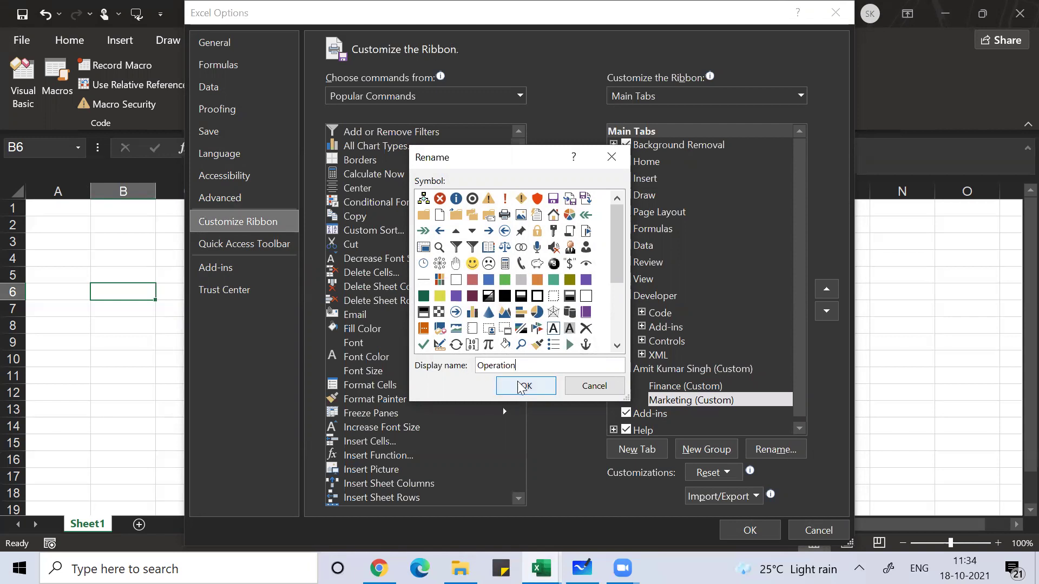
left_click(525, 387)
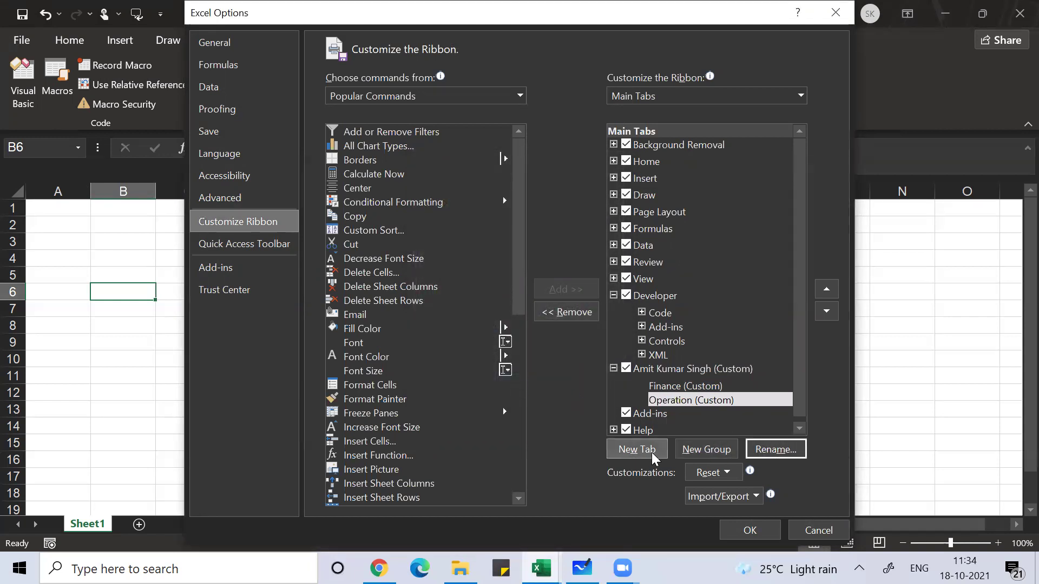
left_click(696, 453)
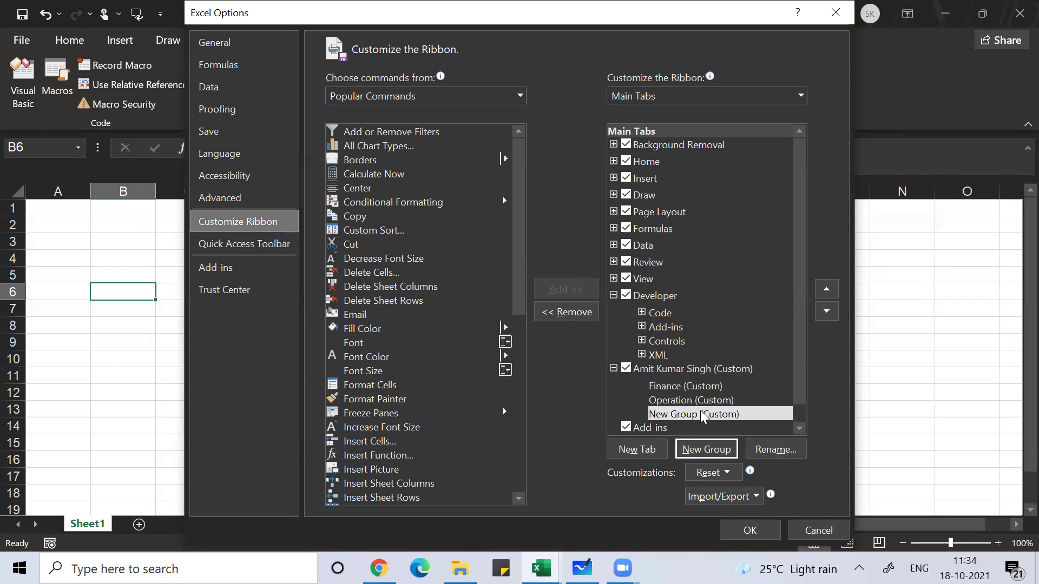
left_click(779, 449)
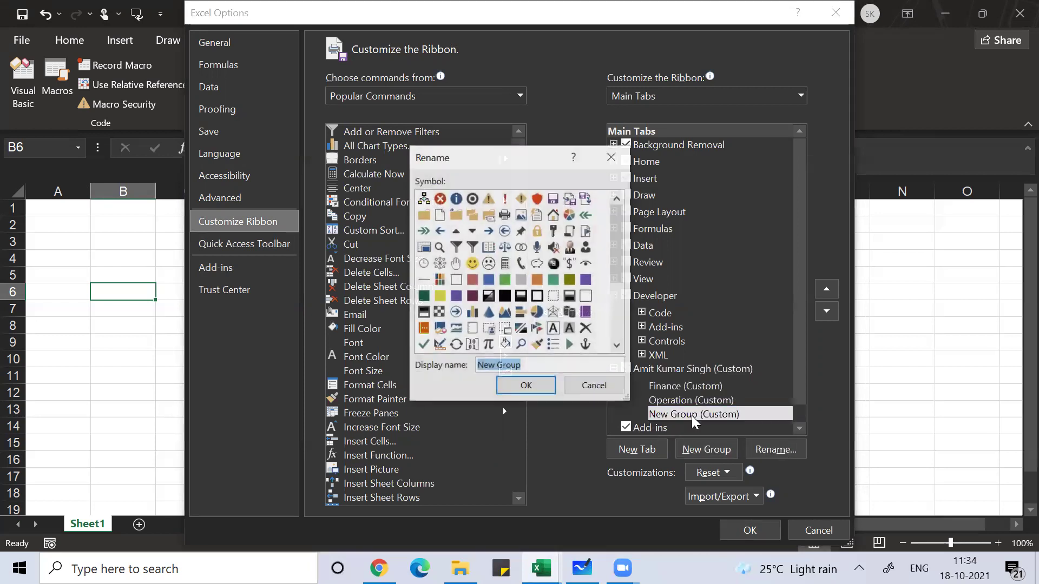
type("Ma")
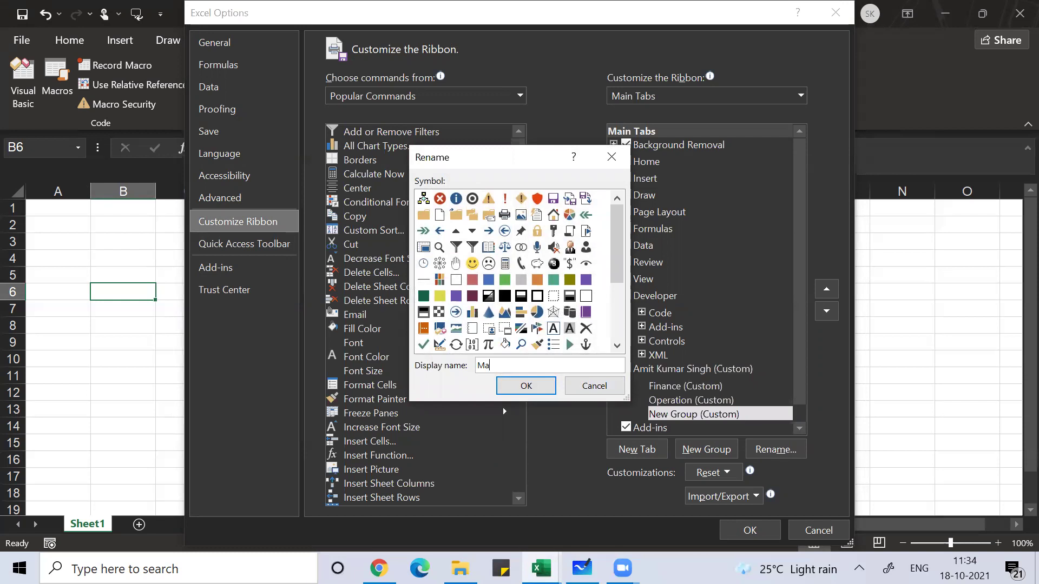
type("rketing")
left_click(525, 386)
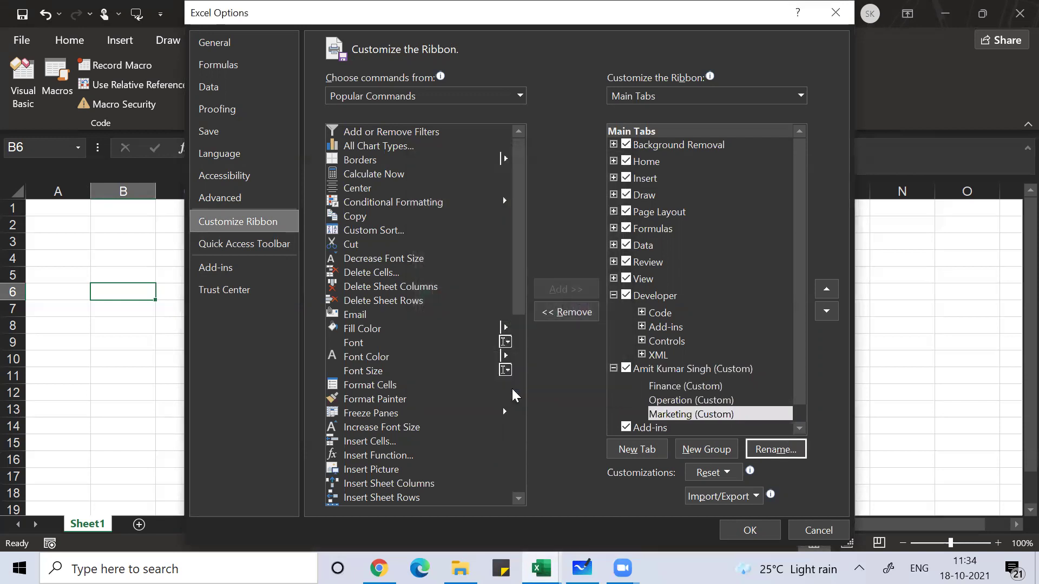
- Add Delete Sheet Rows, Insert Cells, Insert Sheet Rows and Font Color to Finance
left_click(690, 384)
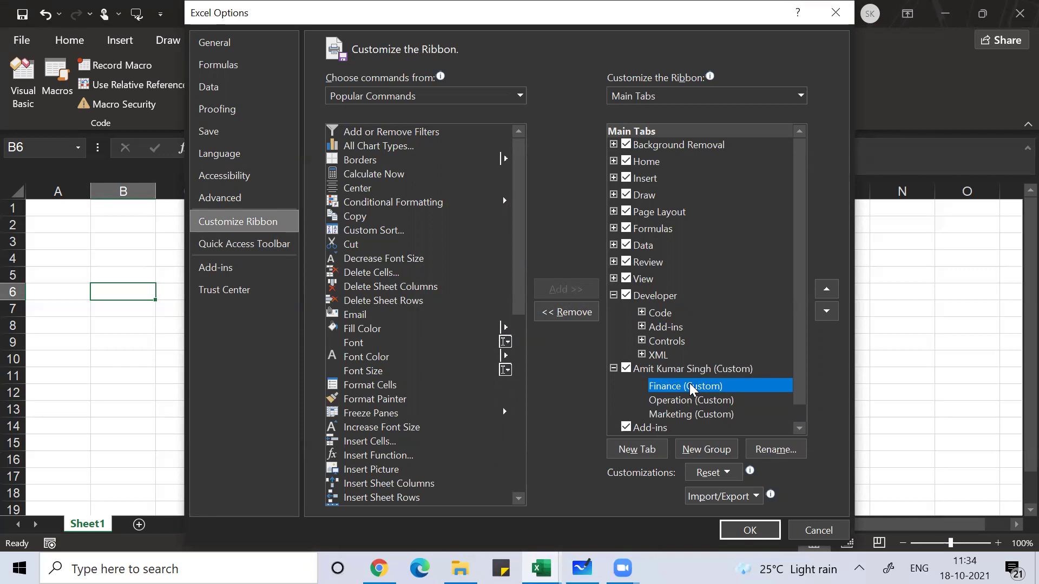
double_click(694, 389)
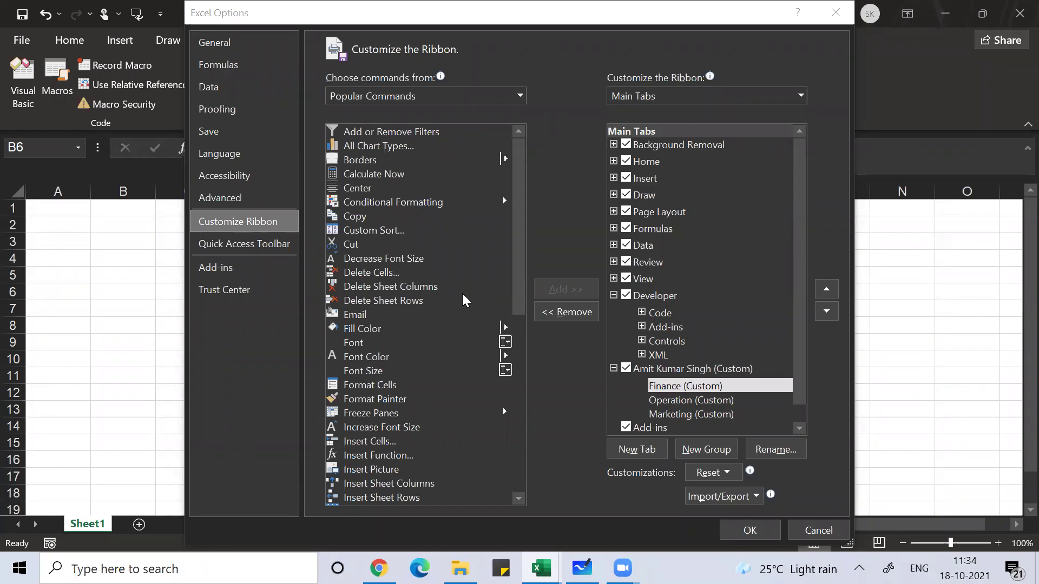
left_click(411, 301)
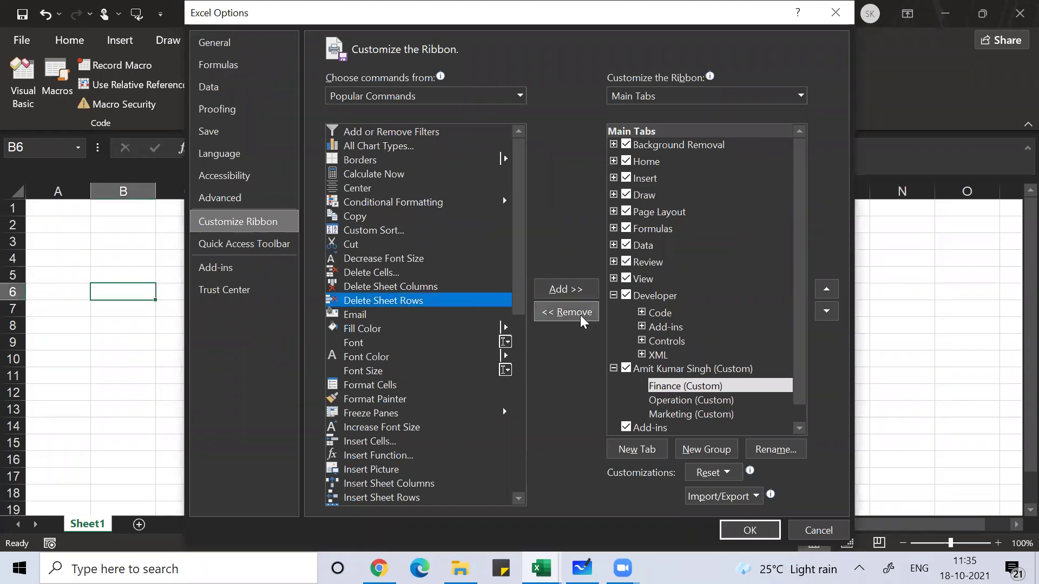
left_click(566, 291)
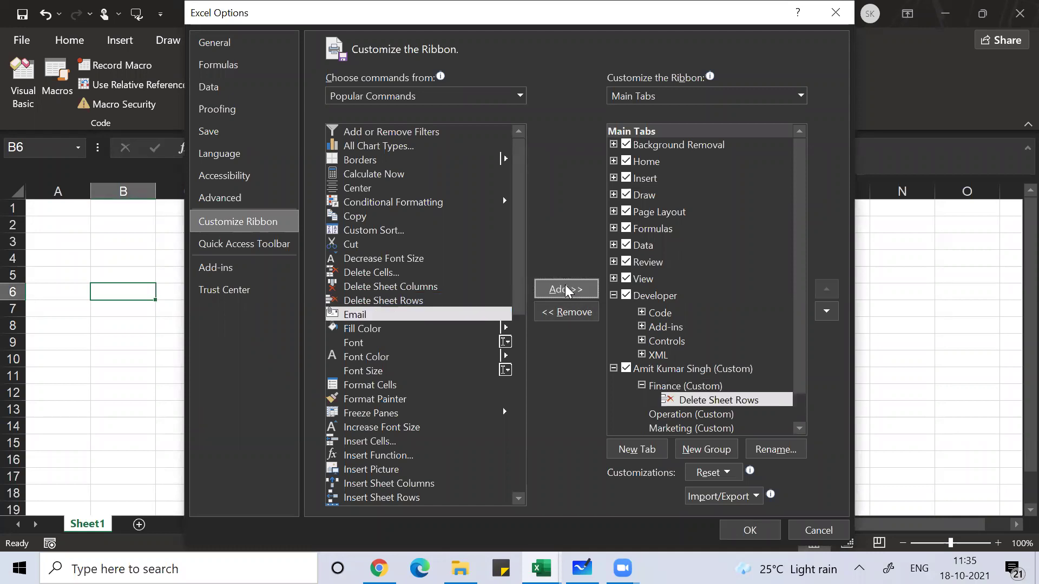
left_click(376, 438)
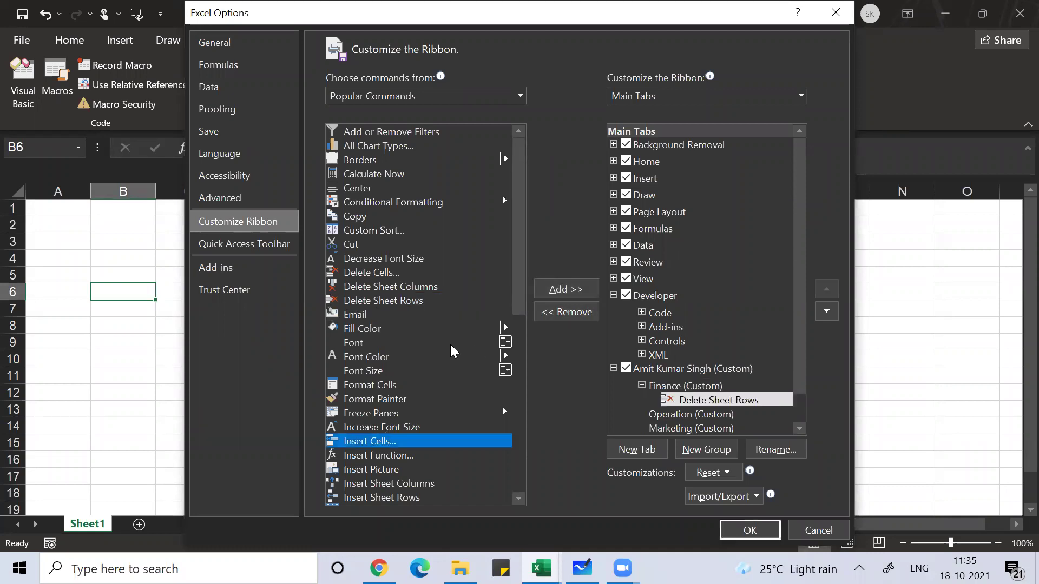
left_click(557, 291)
left_click(402, 494)
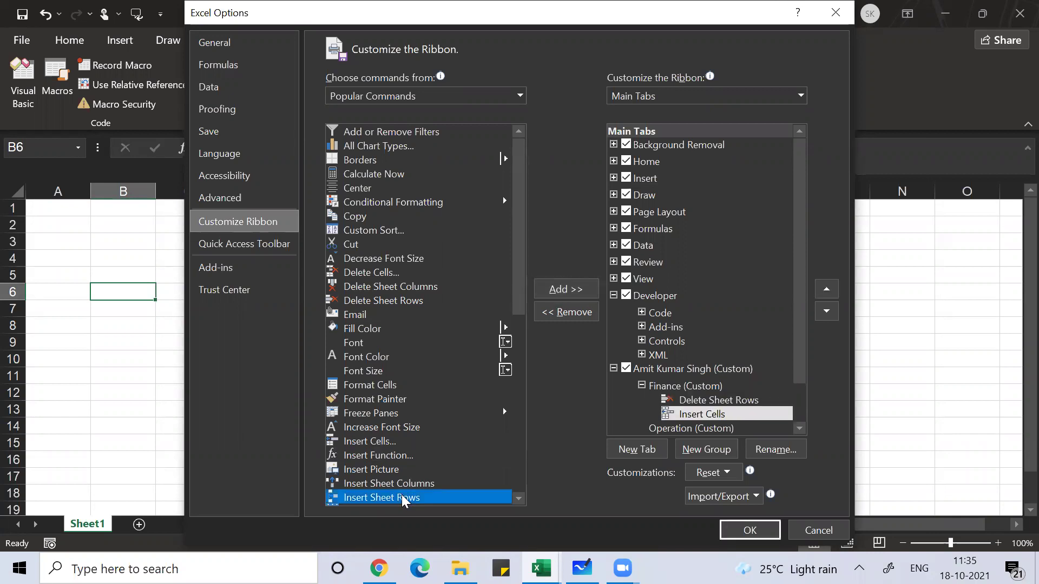
left_click(562, 293)
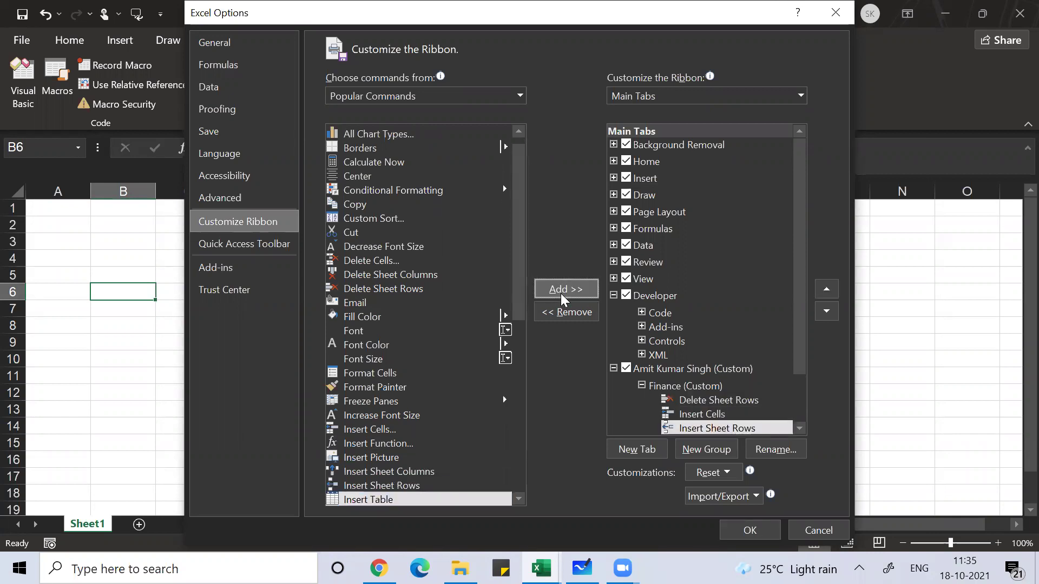
left_click(371, 344)
left_click(566, 289)
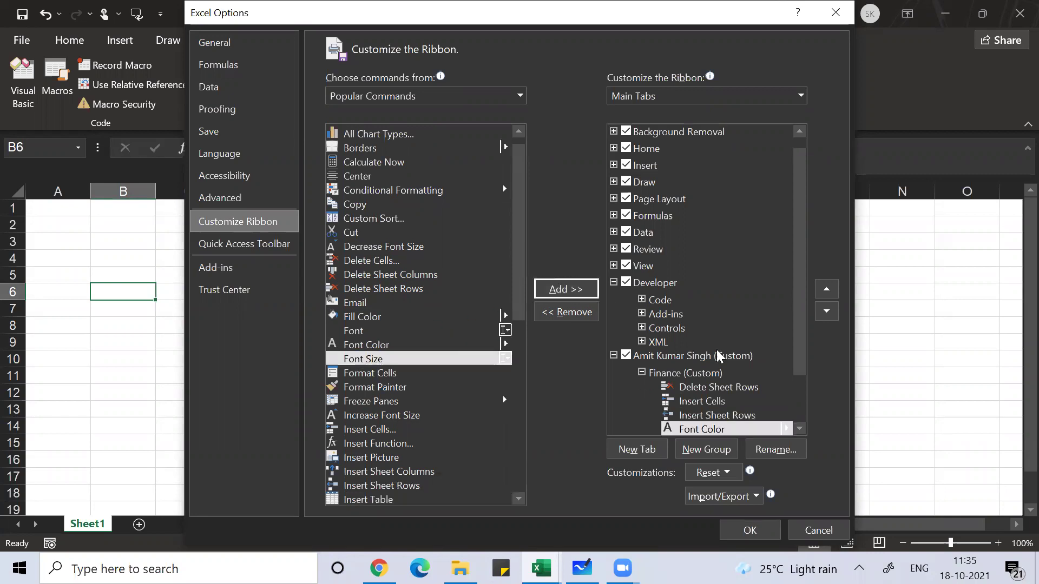
left_click(798, 430)
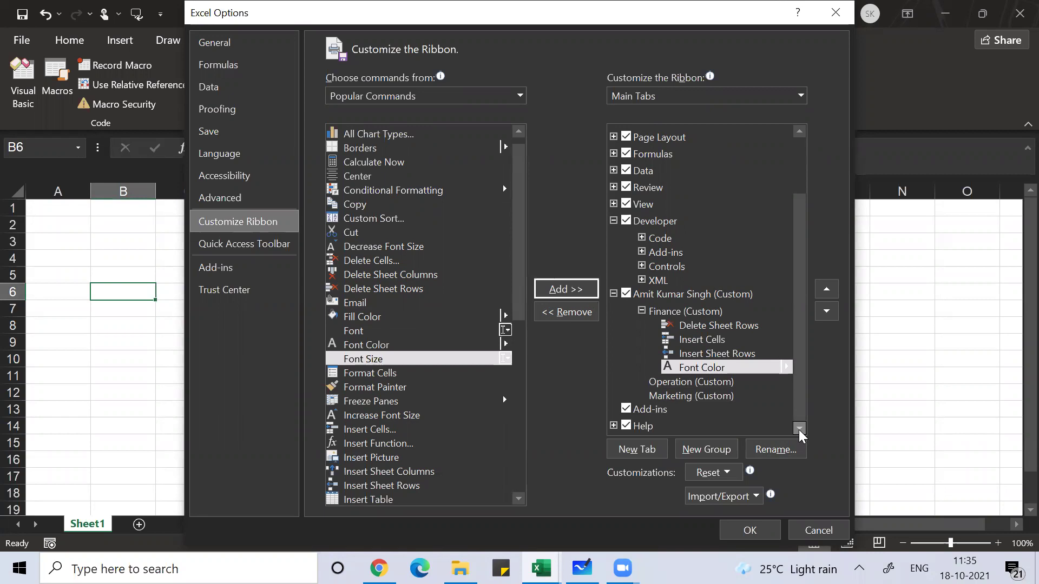
- Add Format Painter, Insert Table and Set Print Area to the selected Operation group
left_click(708, 379)
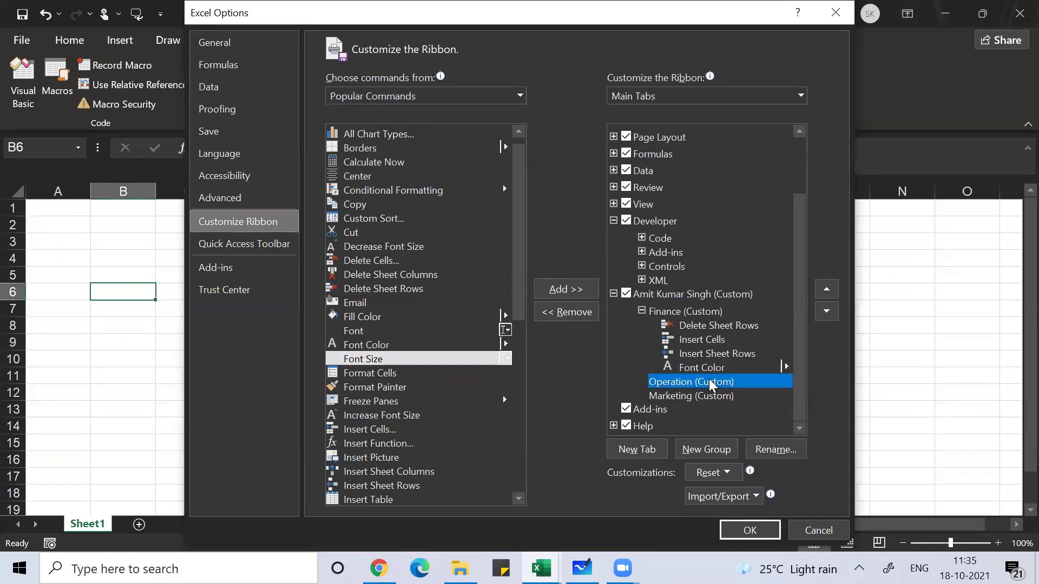
left_click(387, 389)
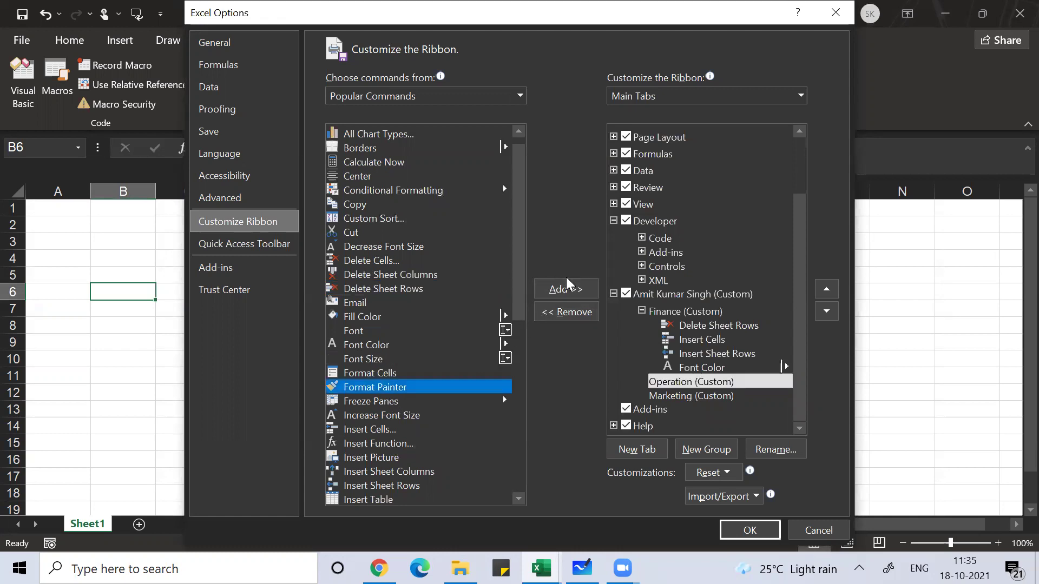
left_click(564, 291)
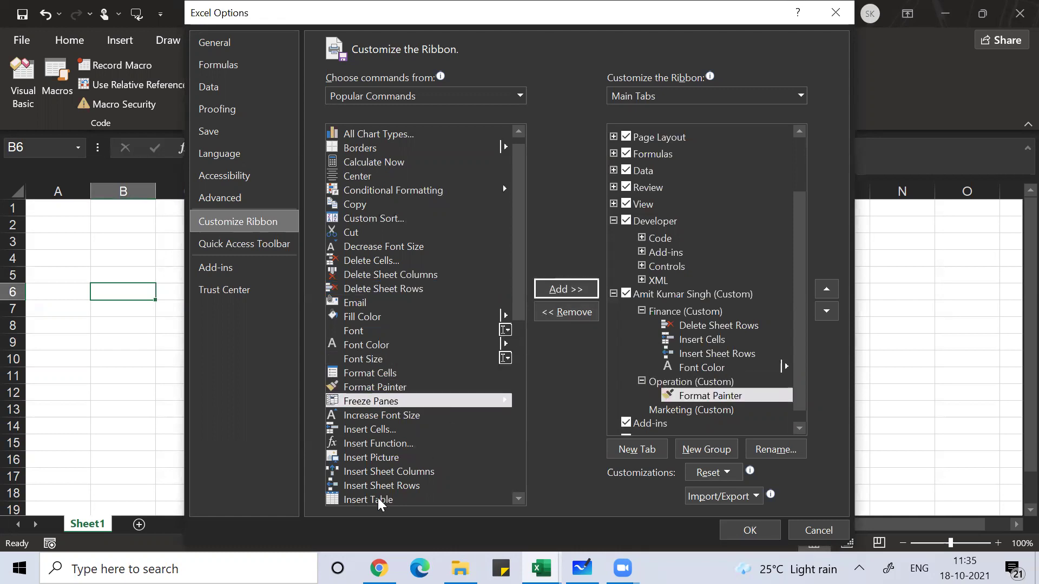
left_click(378, 498)
left_click(566, 295)
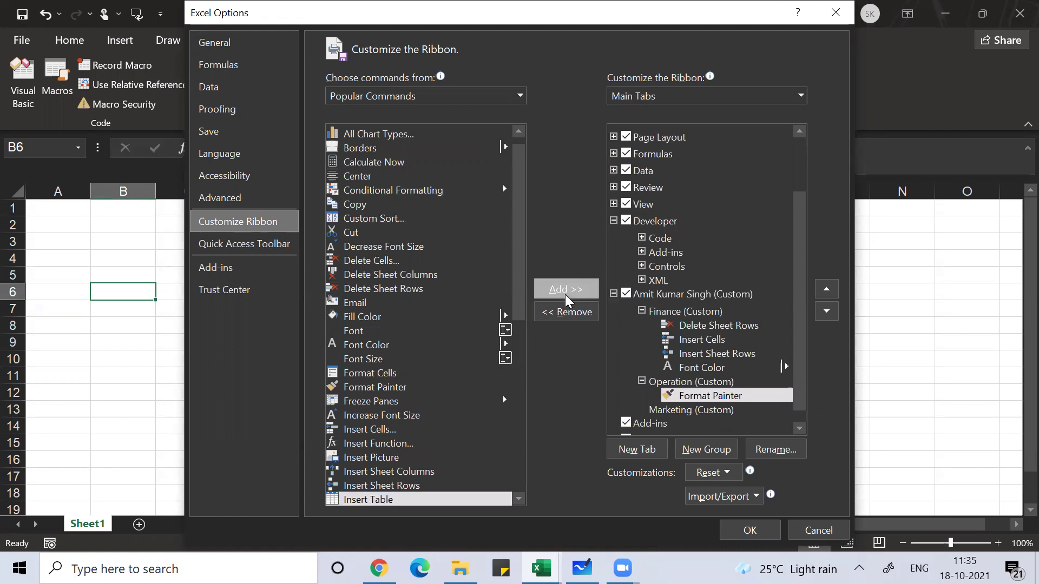
scroll(520, 291, "down", 1)
left_click_drag(520, 291, 519, 411)
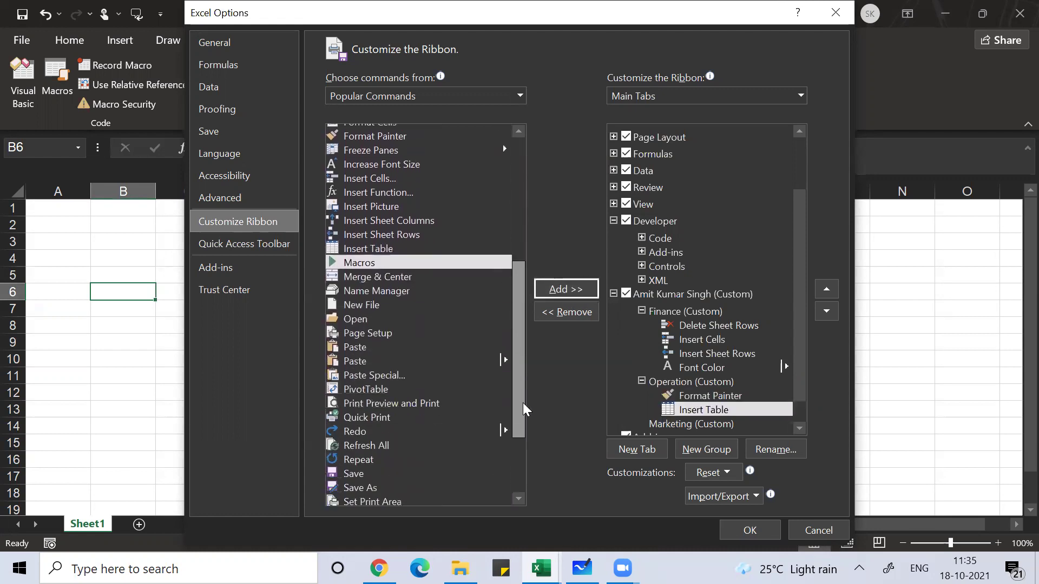
left_click(376, 464)
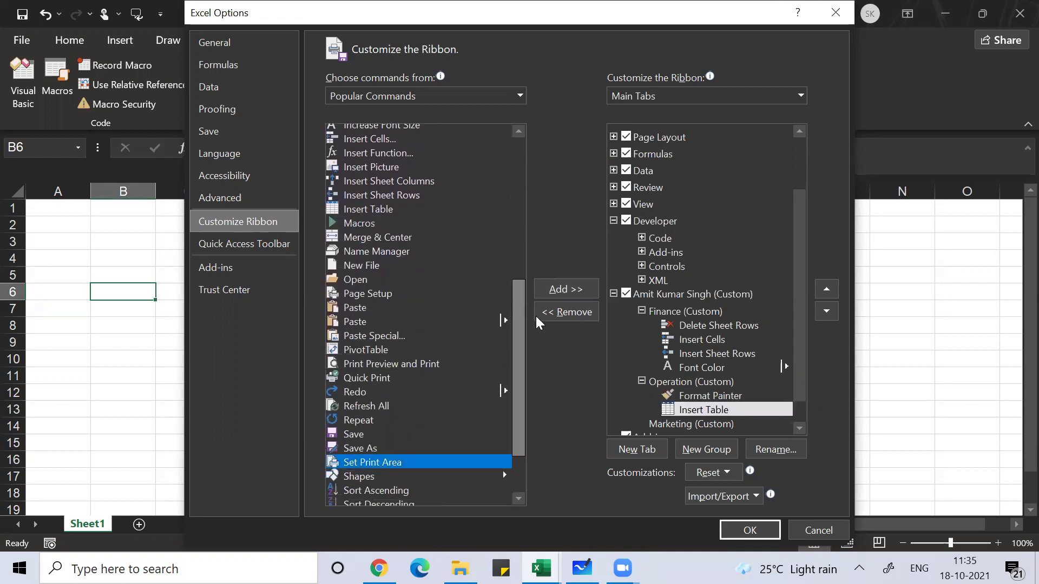
left_click(566, 290)
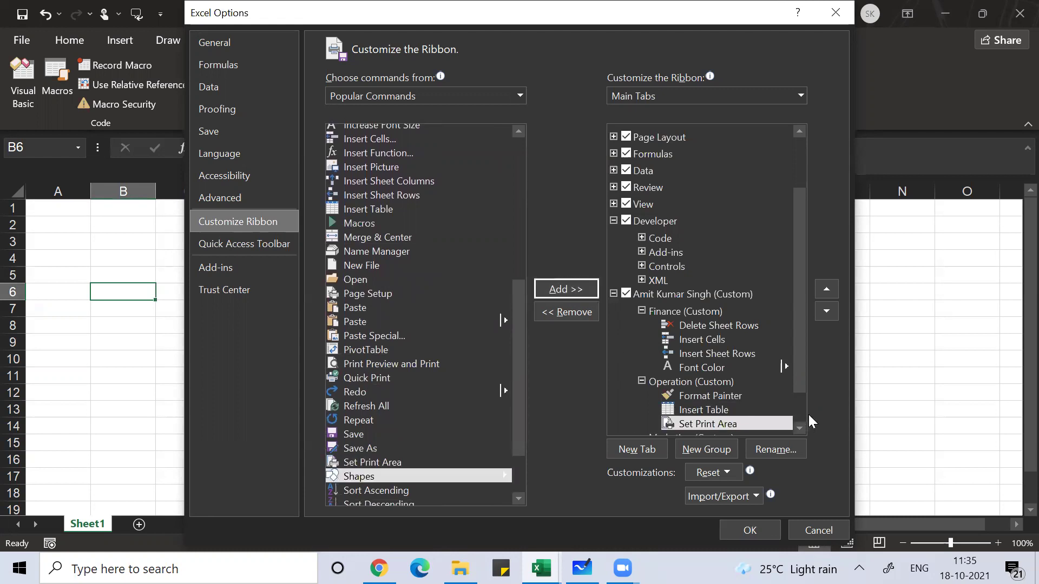
left_click_drag(803, 383, 805, 425)
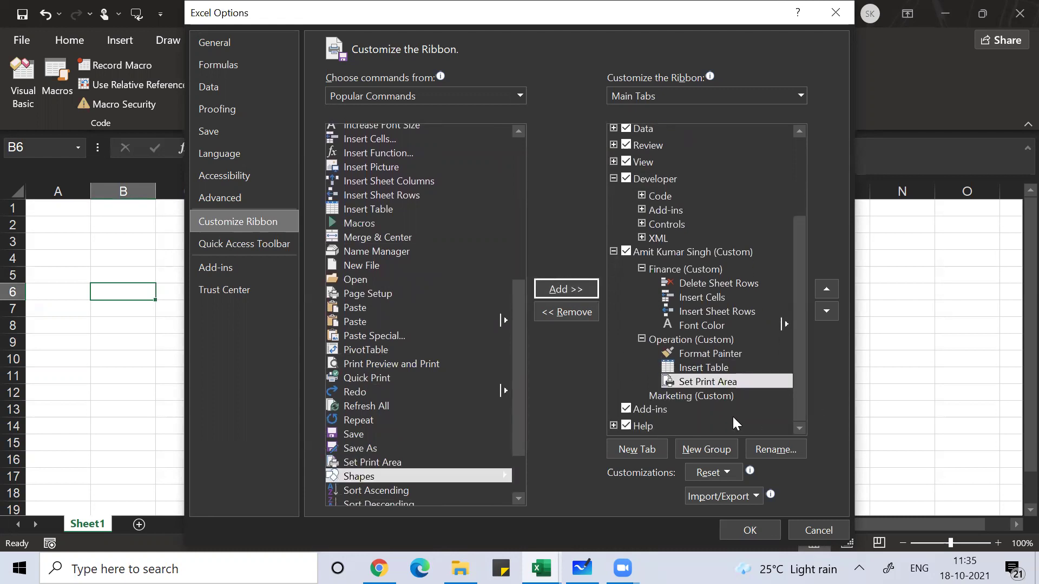
- Add Undo, Paste Special and Font Color to the Marketing group
left_click(715, 397)
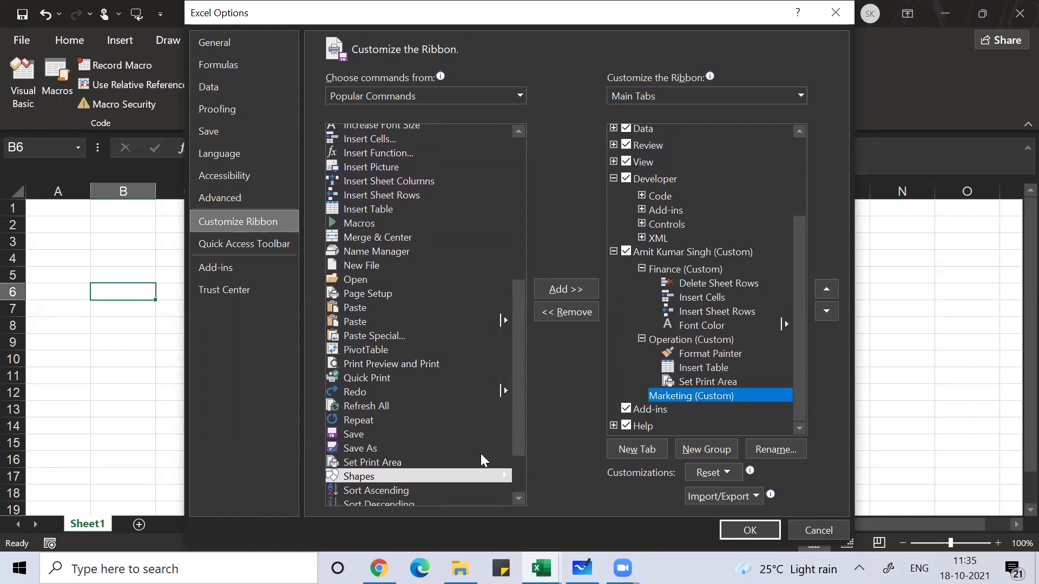
left_click_drag(518, 438, 519, 491)
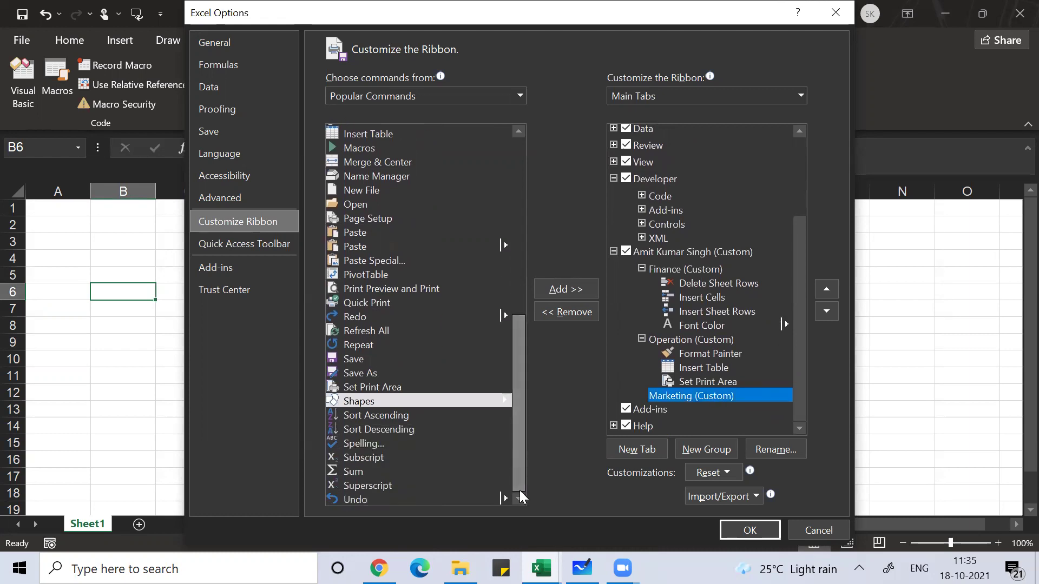
left_click(373, 498)
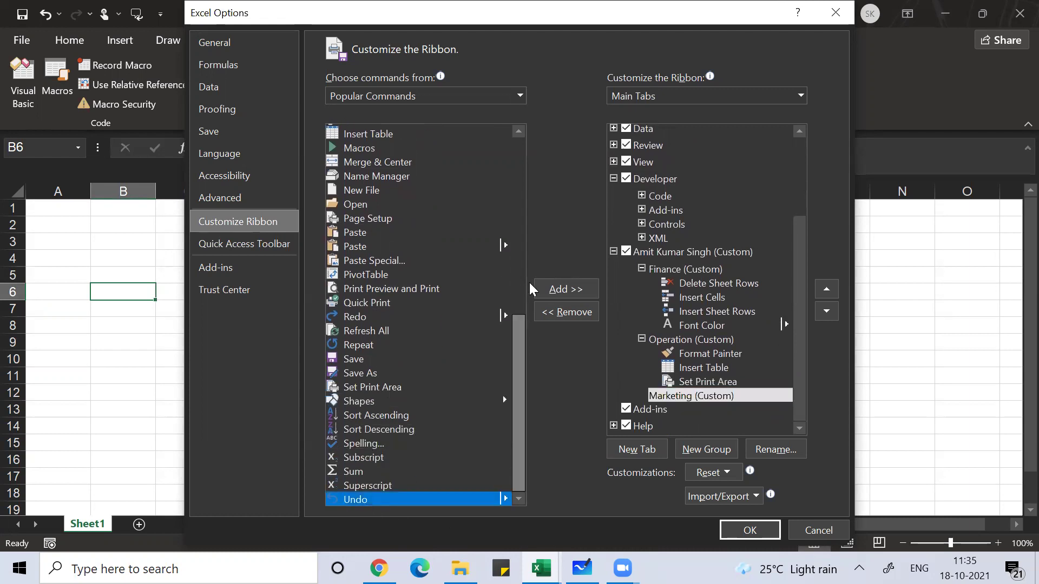
left_click(561, 289)
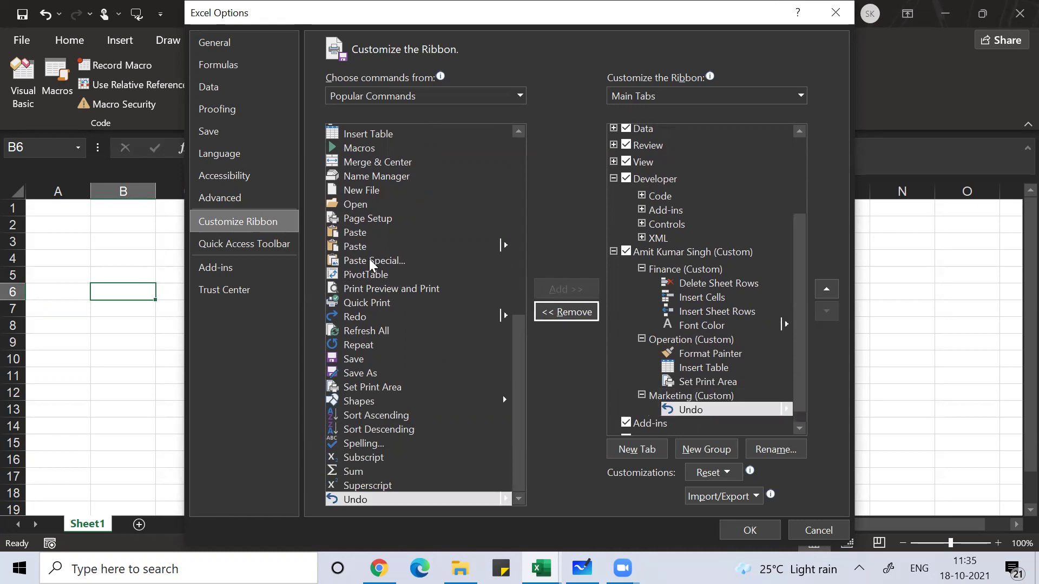
left_click(368, 259)
left_click(566, 290)
left_click_drag(514, 357, 514, 234)
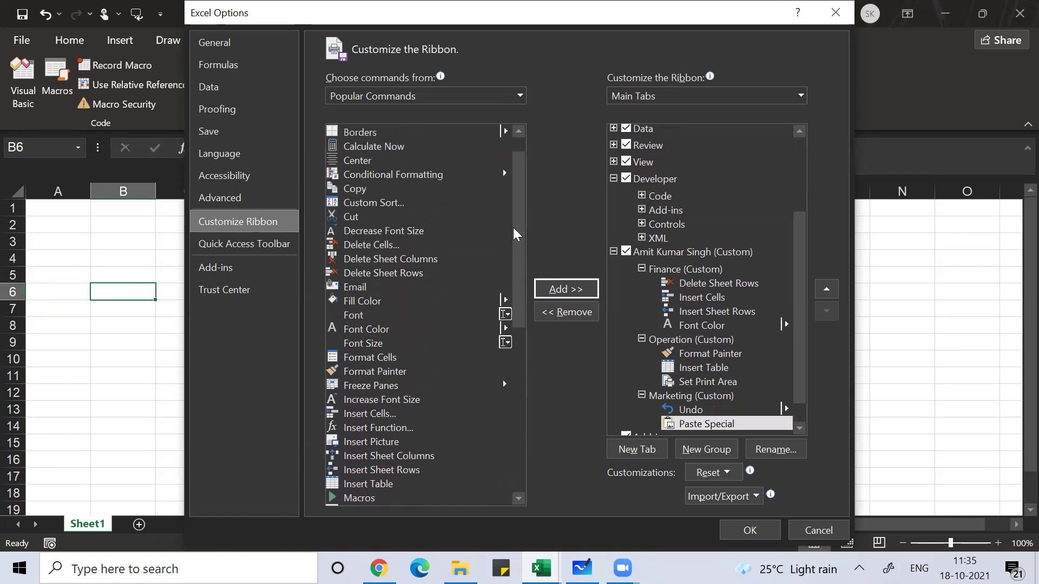
left_click(387, 325)
left_click(552, 288)
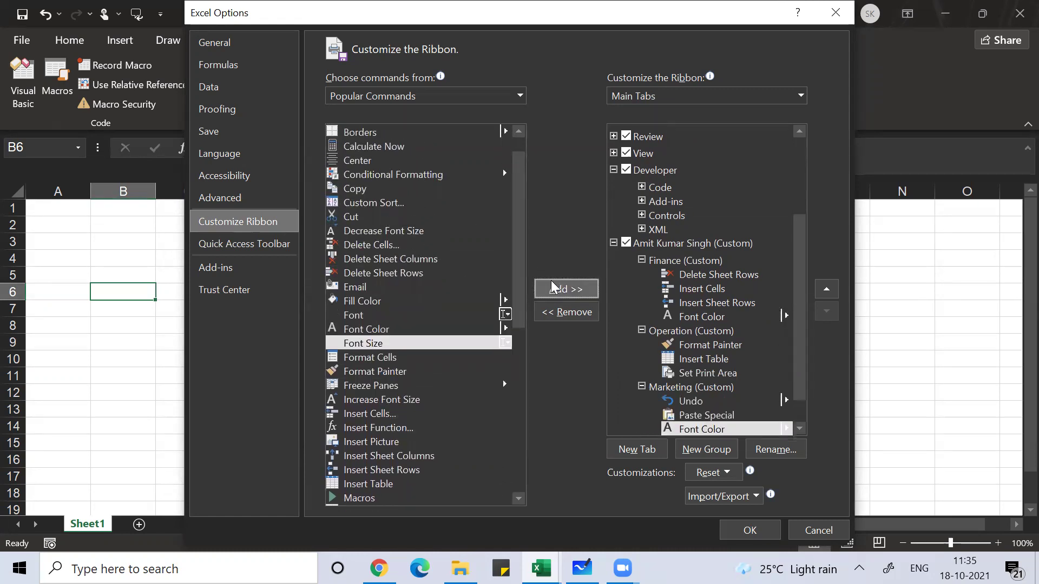
left_click(748, 530)
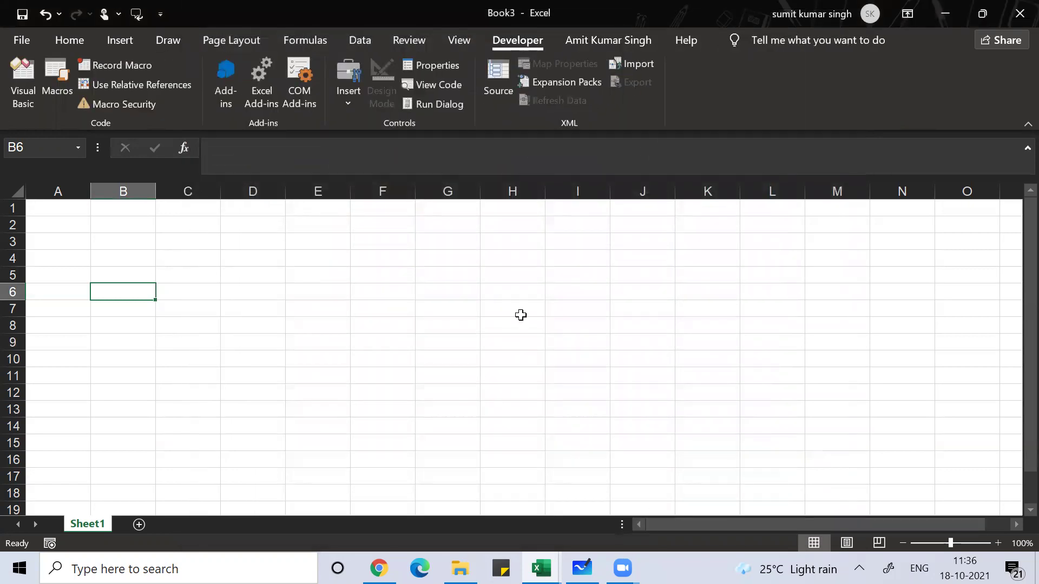
left_click(609, 40)
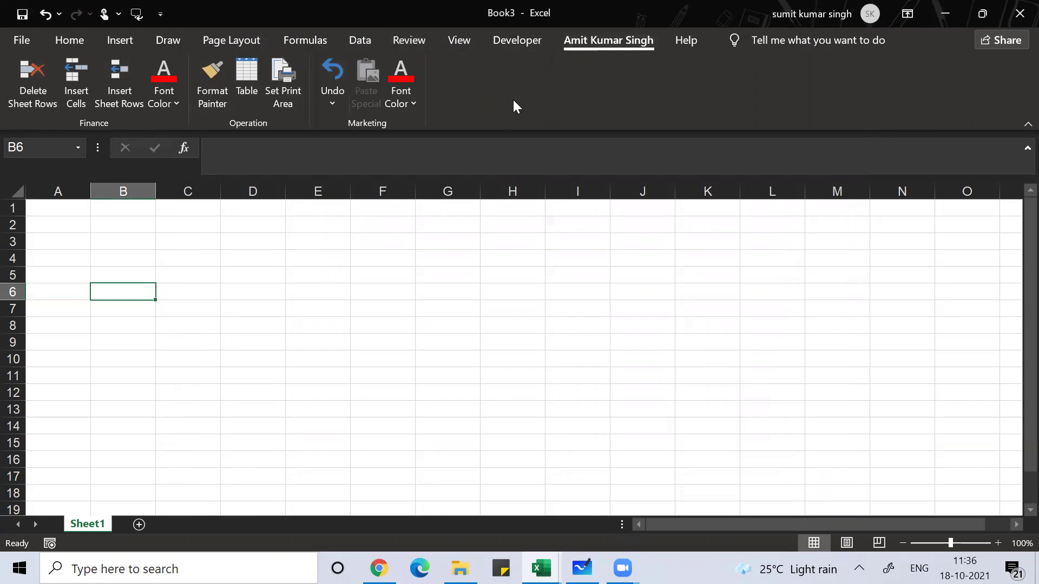
left_click(214, 306)
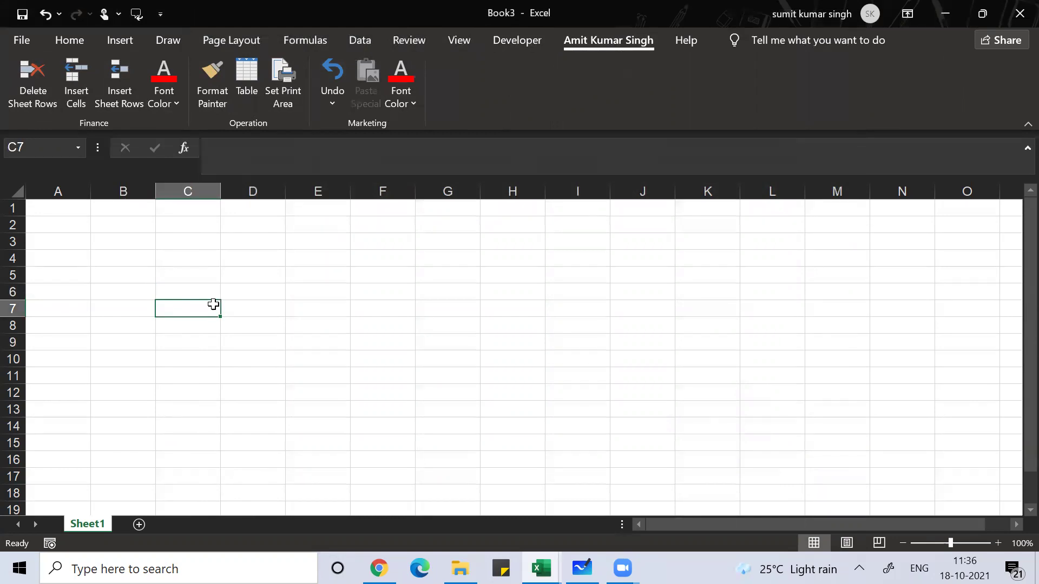
- In Customize Ribbon, hide Developer, Data, Review and View, moving Data below the custom tab
key("alt+f")
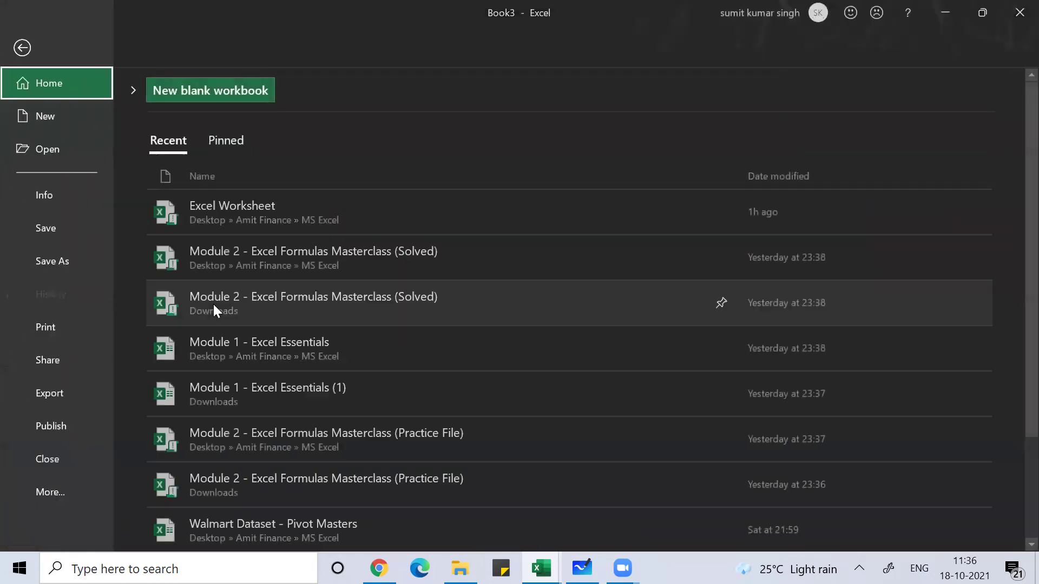
key("t")
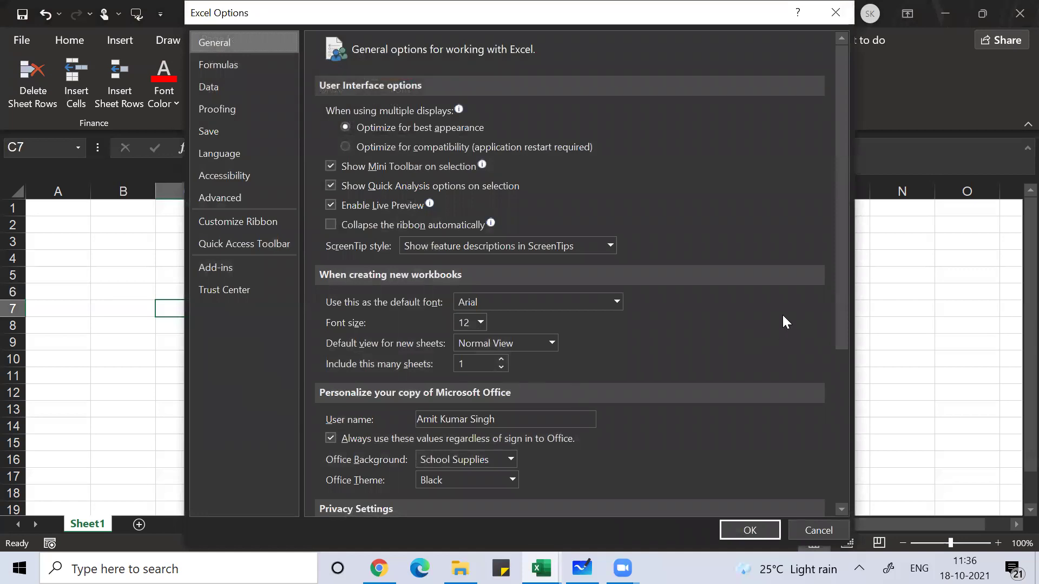
left_click(244, 223)
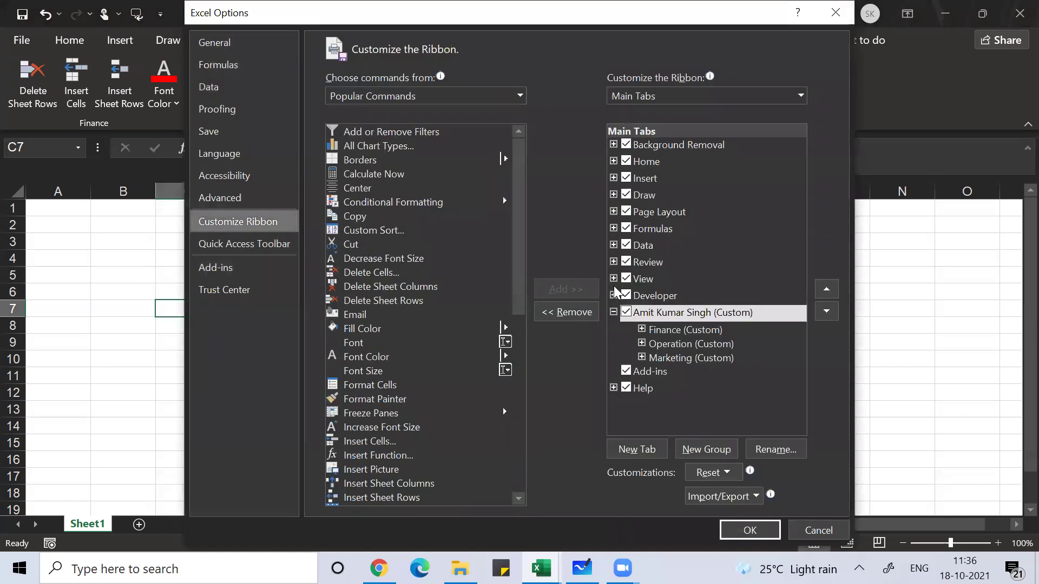
left_click(626, 296)
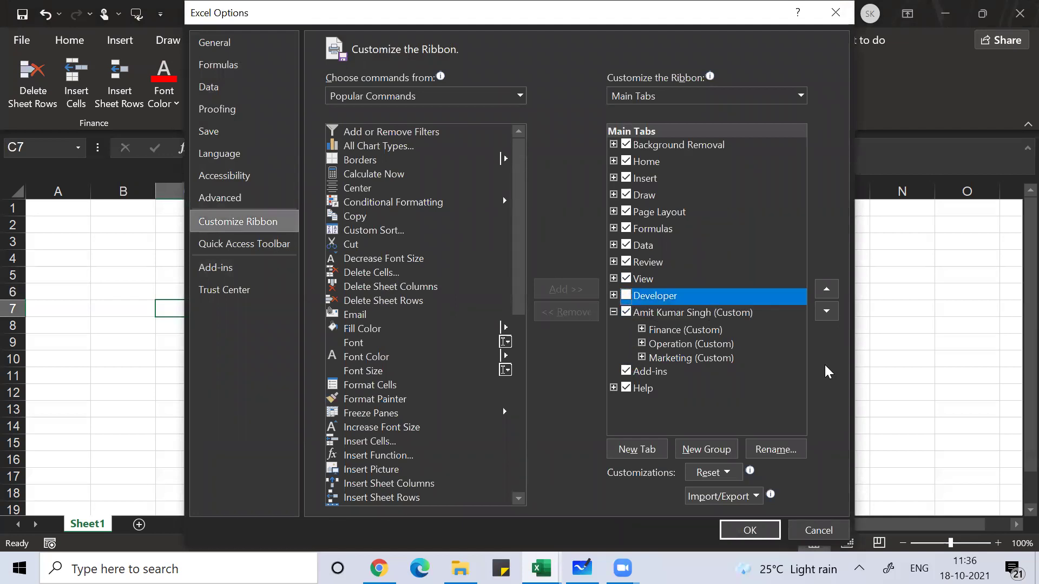
left_click_drag(643, 246, 730, 438)
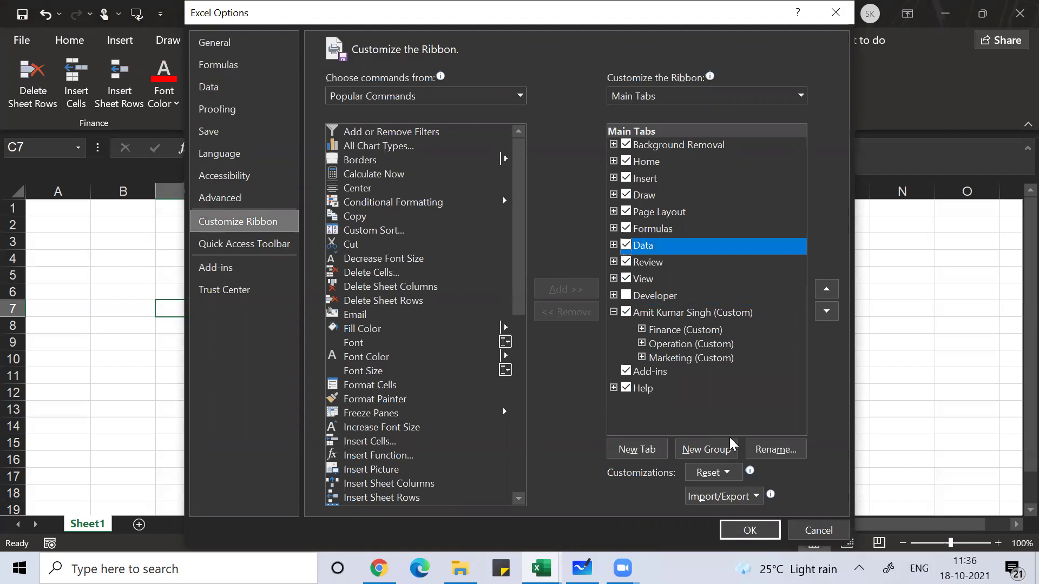
left_click(625, 245)
left_click(641, 280)
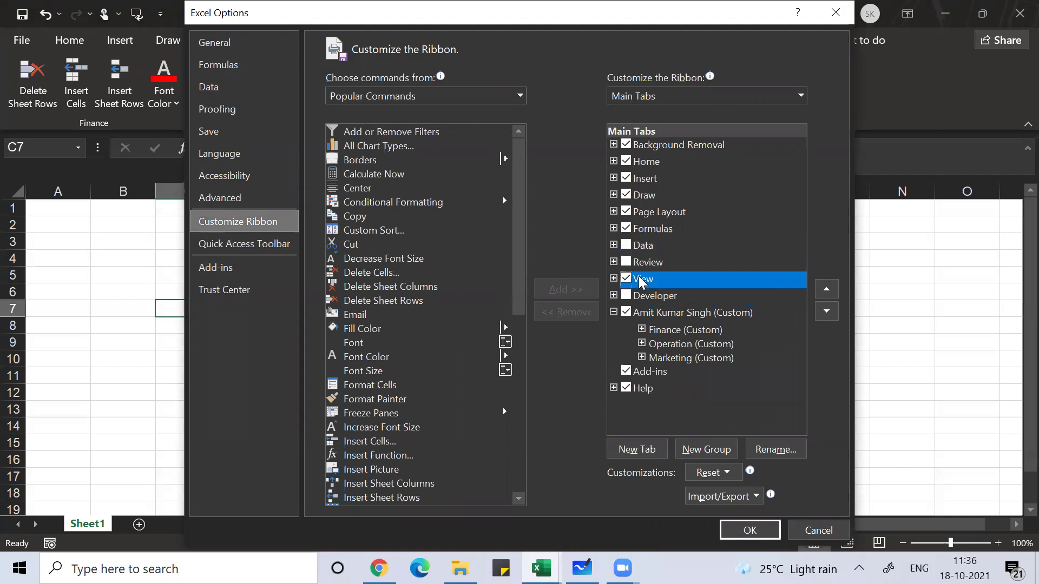
left_click(626, 278)
left_click_drag(643, 246, 712, 349)
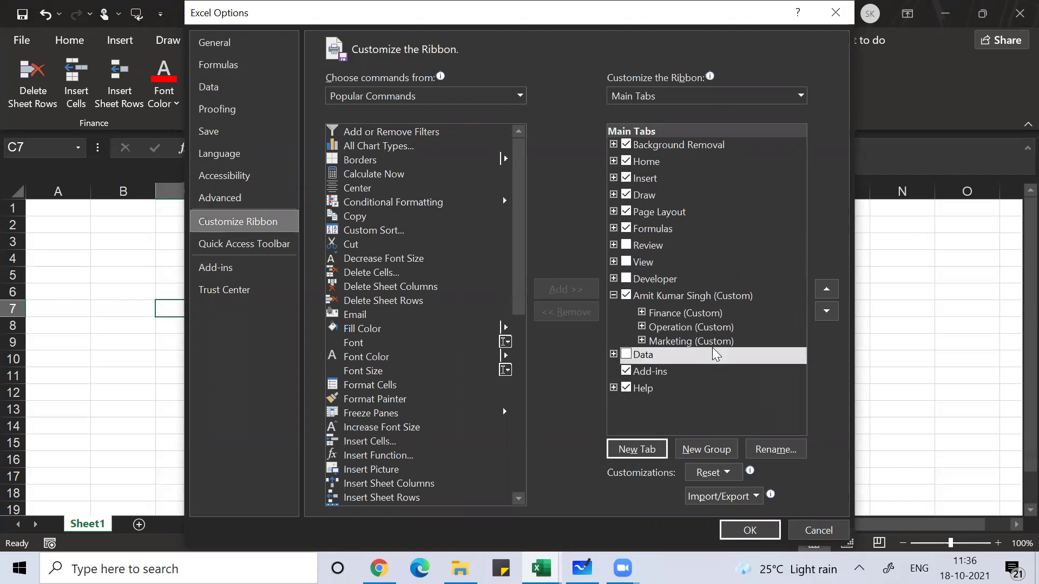
- Hide Home, Insert, Draw, Page Layout, Formulas, Add-ins and Help, then apply with OK
left_click(678, 144)
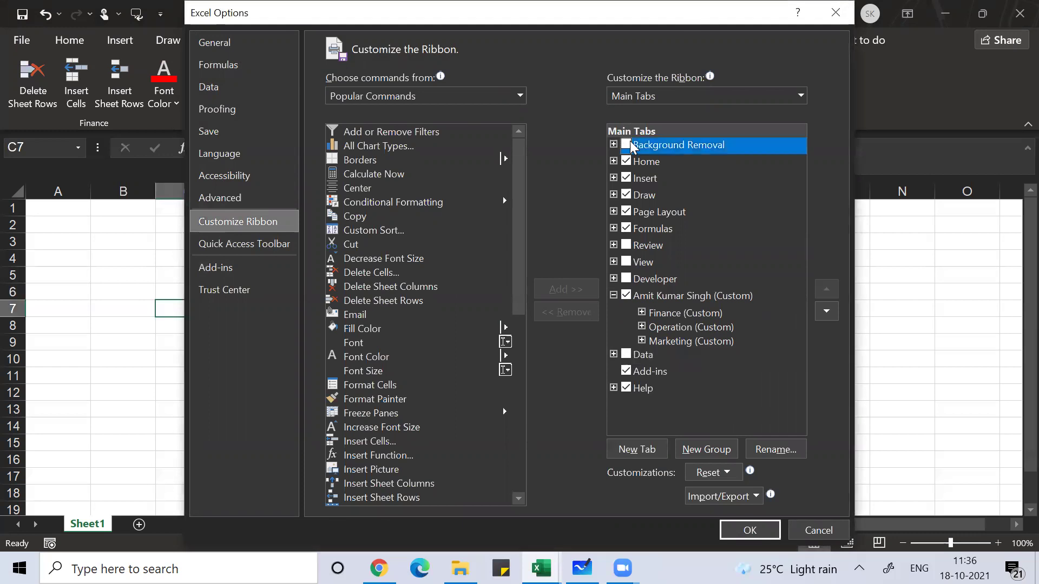
left_click(646, 161)
left_click(626, 145)
left_click(646, 161)
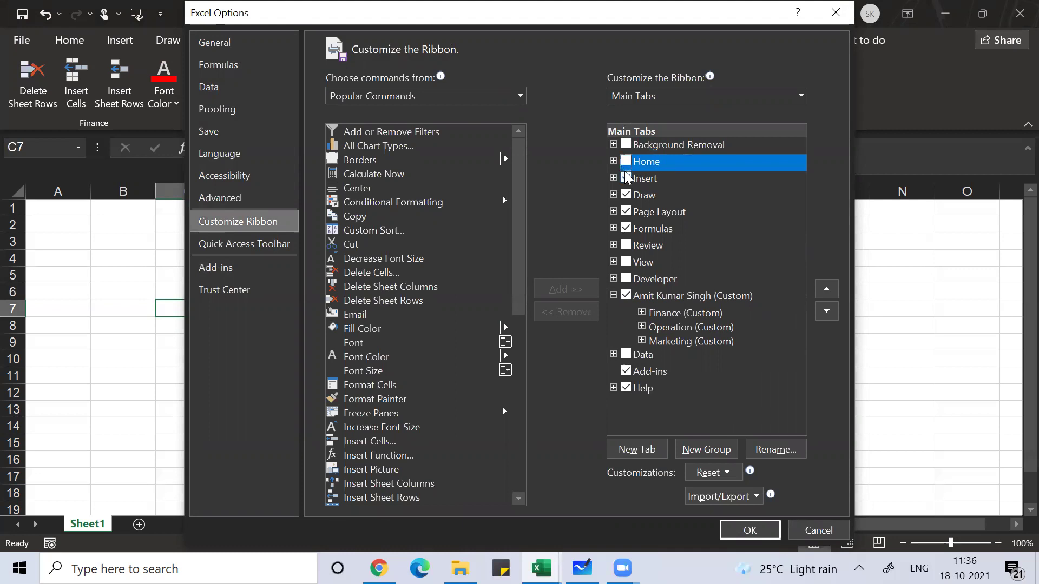
left_click(626, 178)
left_click(626, 195)
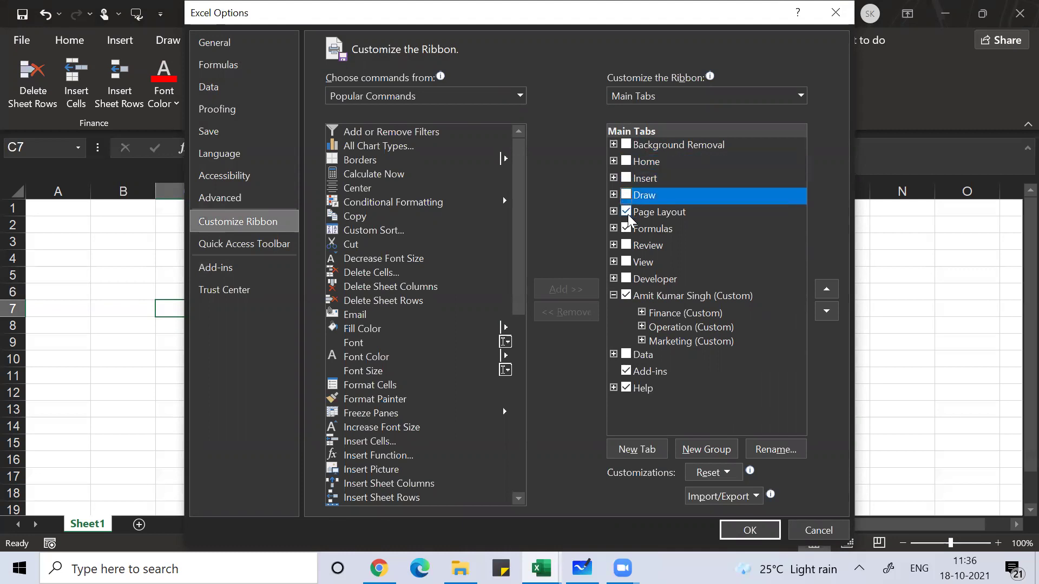
left_click(626, 212)
left_click(626, 228)
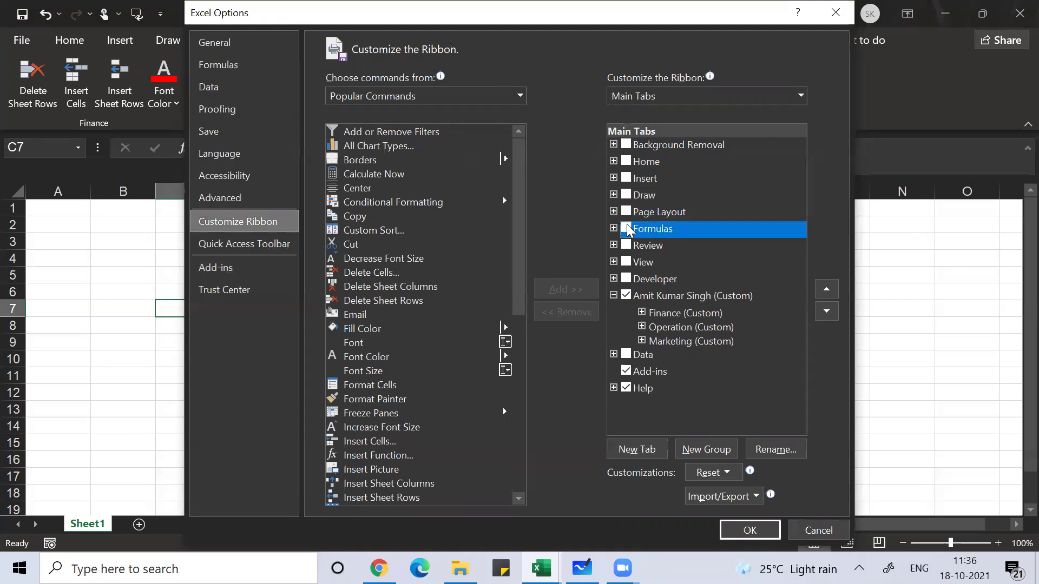
left_click(626, 372)
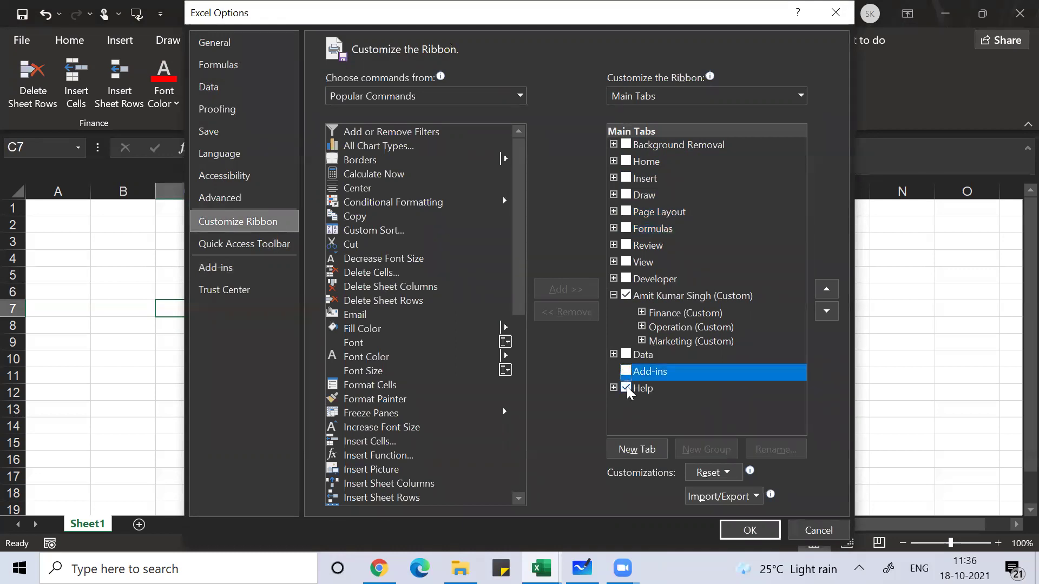
left_click(626, 388)
left_click(749, 531)
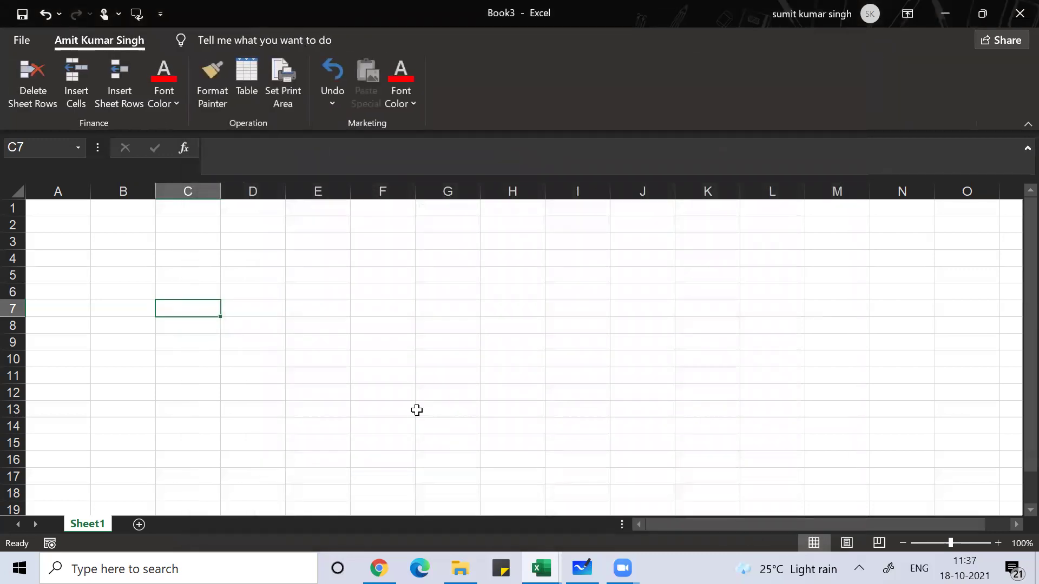
- Select cells G13 and F14, the range D10:F14, then cell B6
left_click(417, 411)
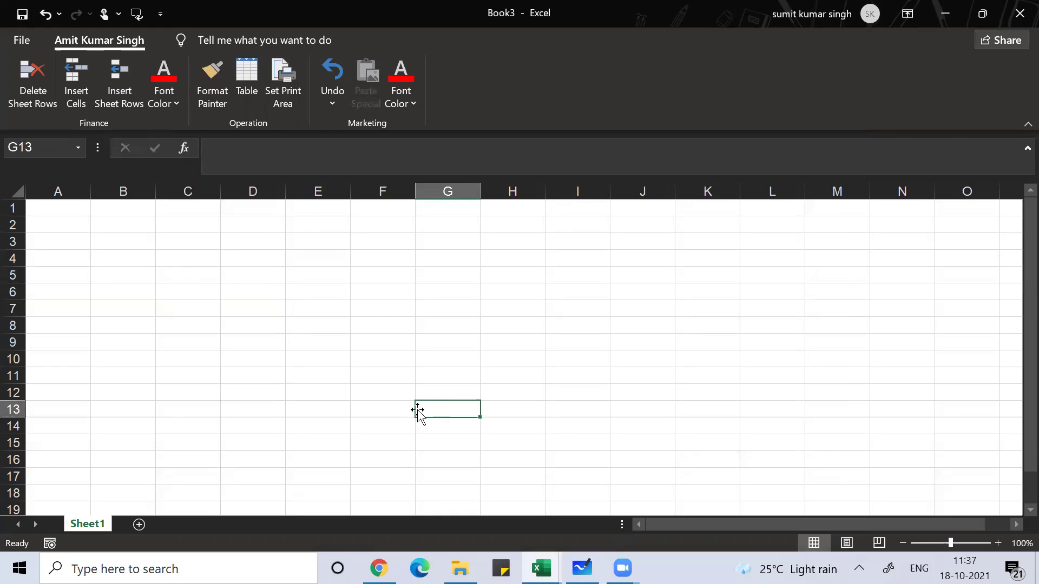
left_click(382, 425)
left_click_drag(382, 426, 252, 357)
left_click(150, 290)
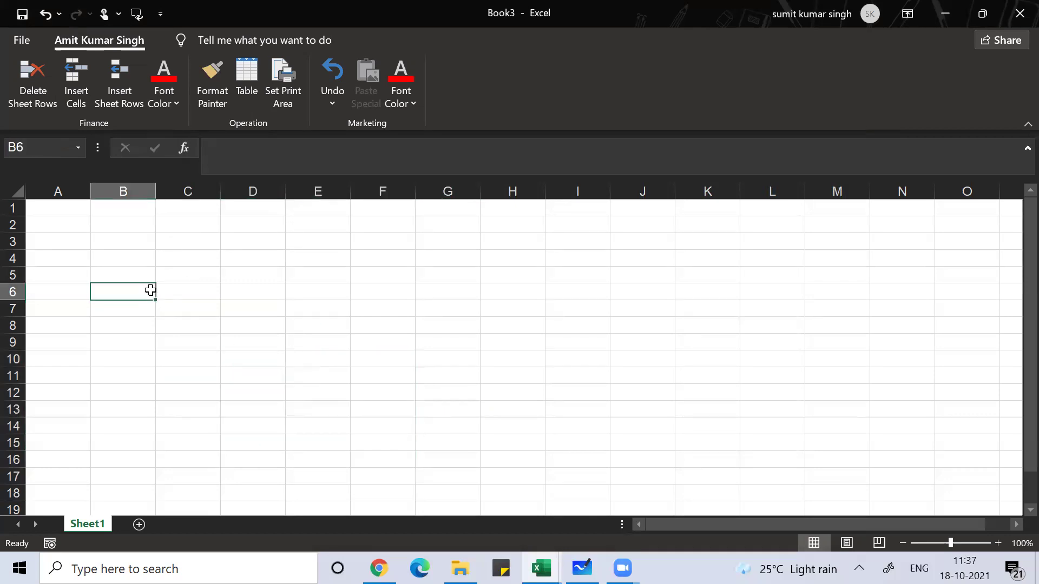
- Apply 'Reset all customizations' on the Customize Ribbon page of Excel Options and confirm deleting them
left_click(22, 40)
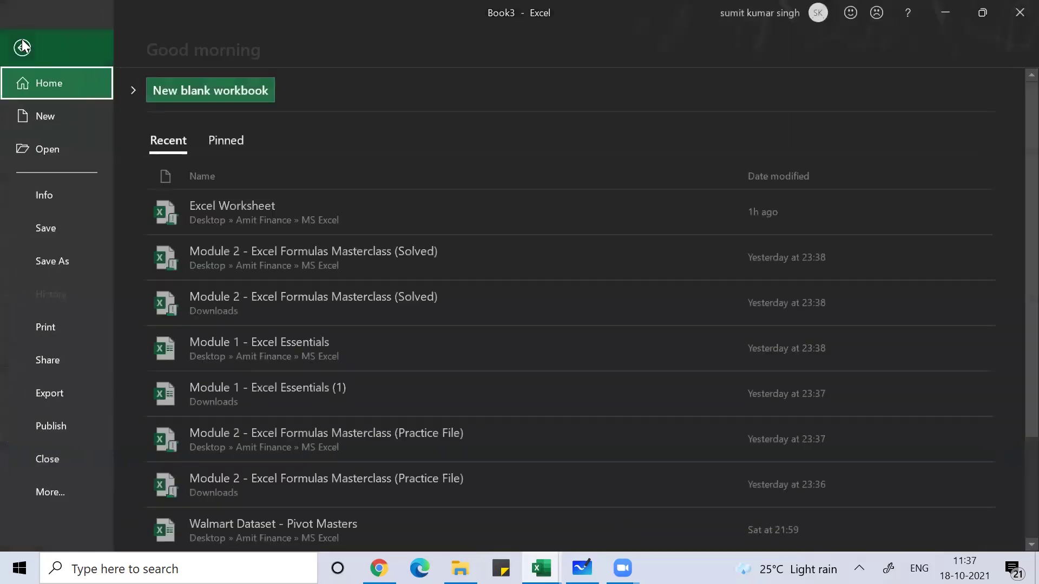
left_click(98, 486)
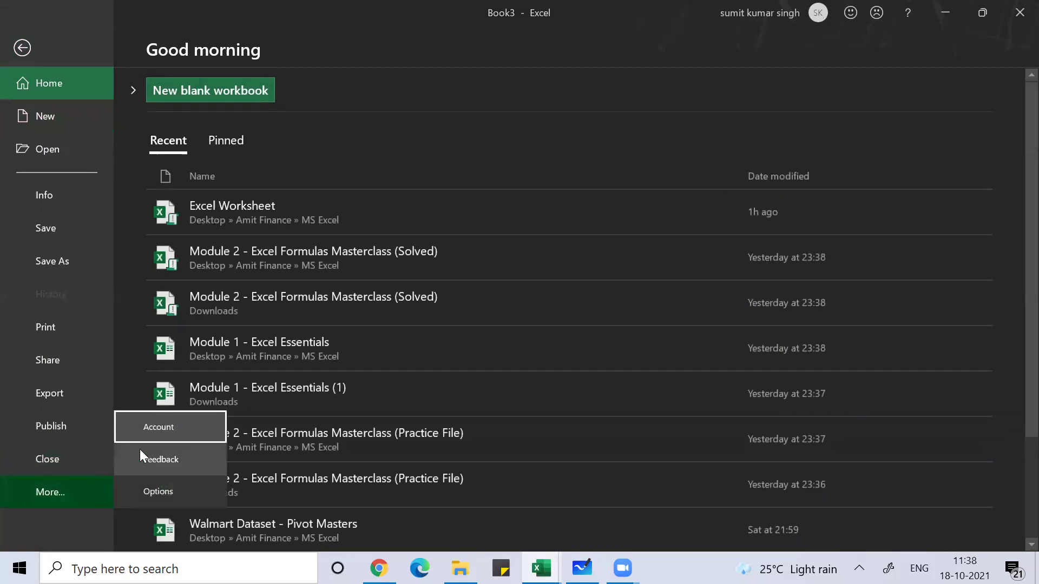
left_click(154, 487)
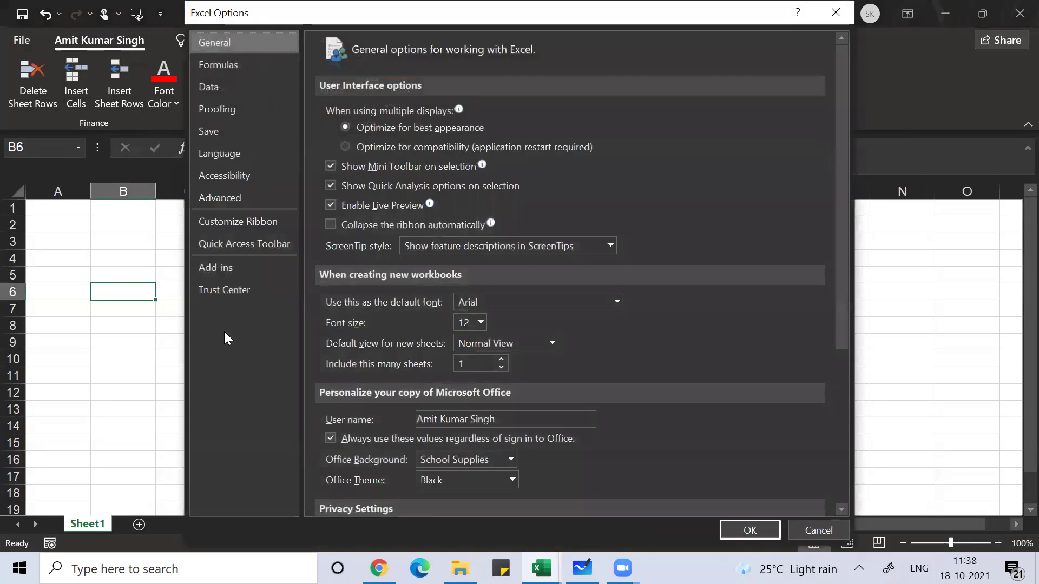
left_click(238, 221)
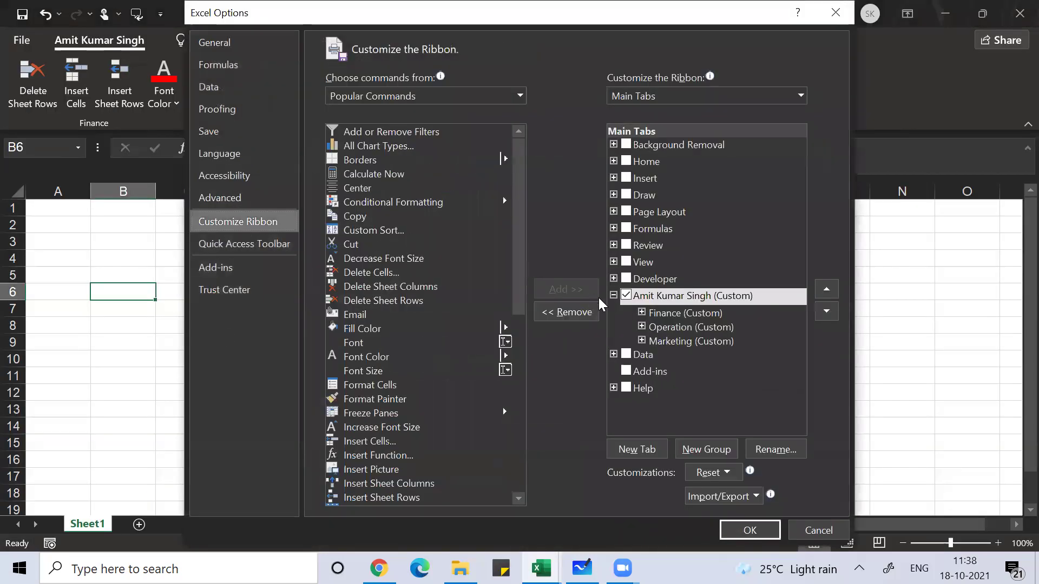
left_click(712, 473)
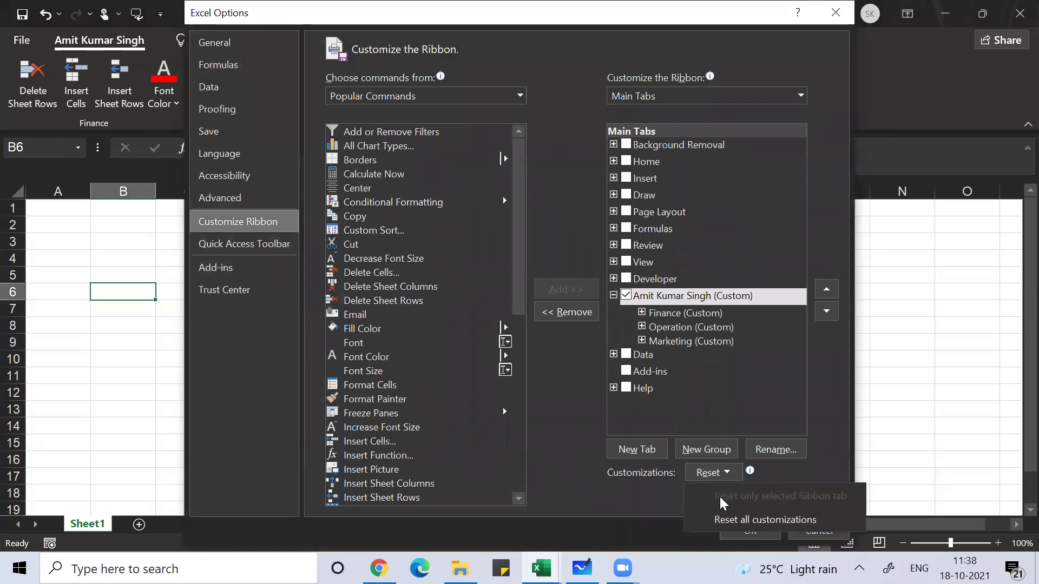
left_click(764, 520)
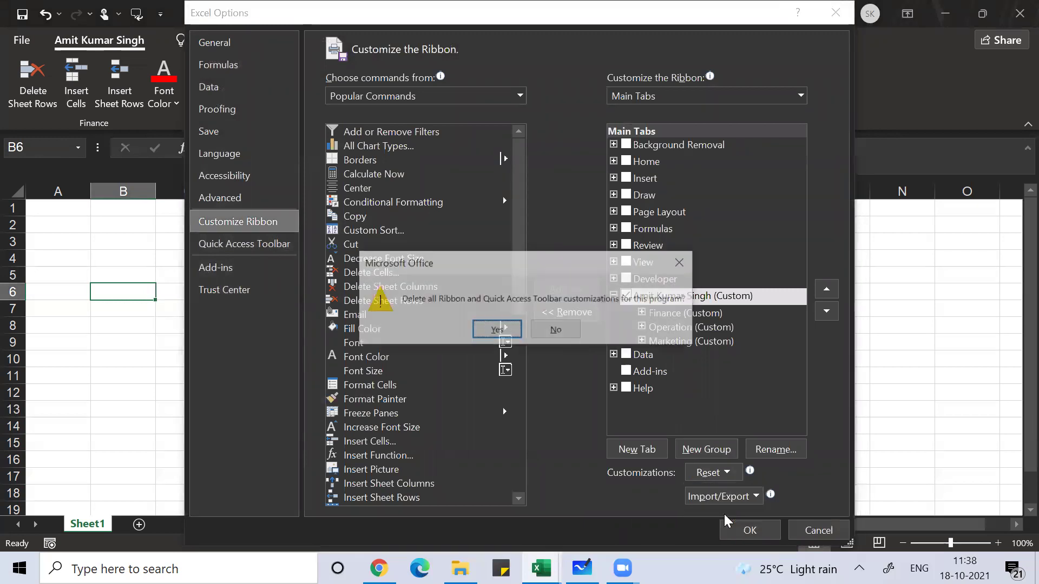
left_click(496, 330)
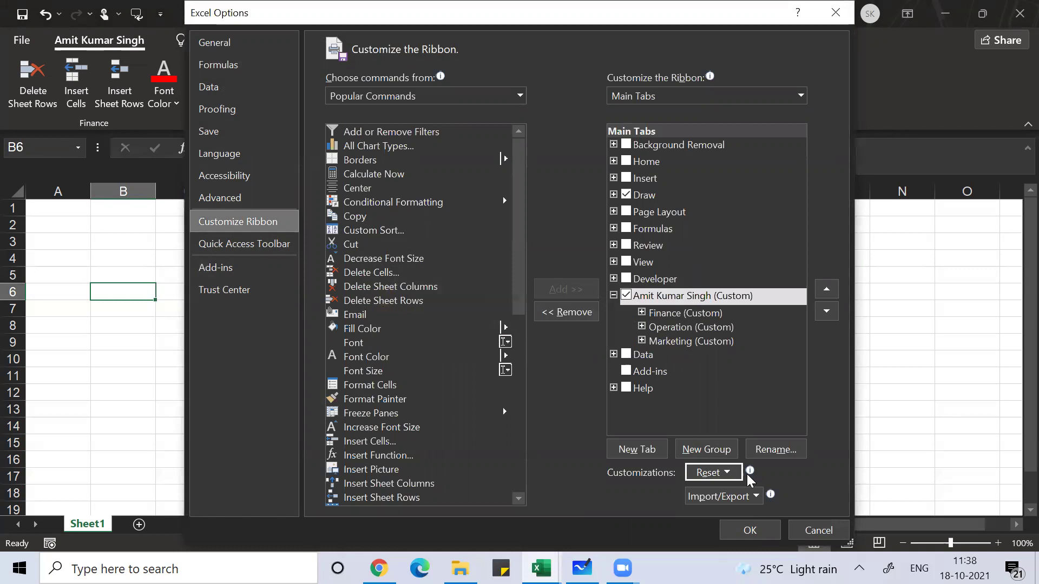
left_click(746, 532)
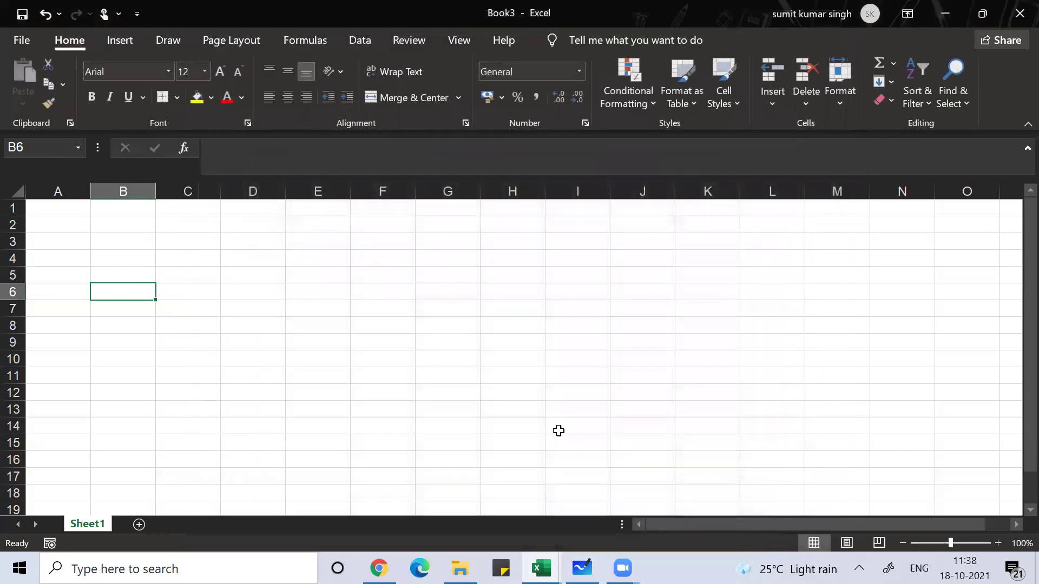
left_click(511, 388)
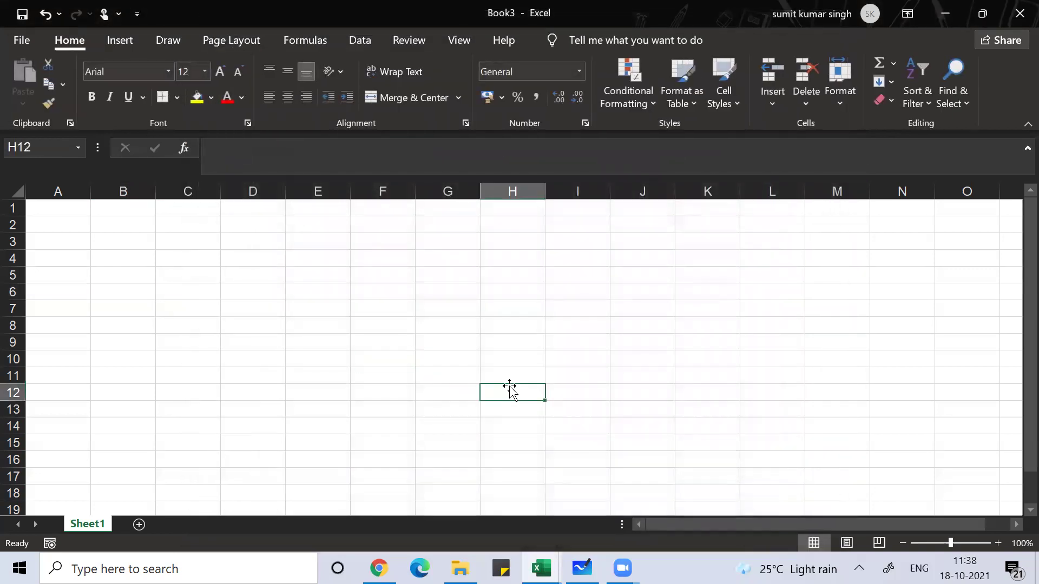